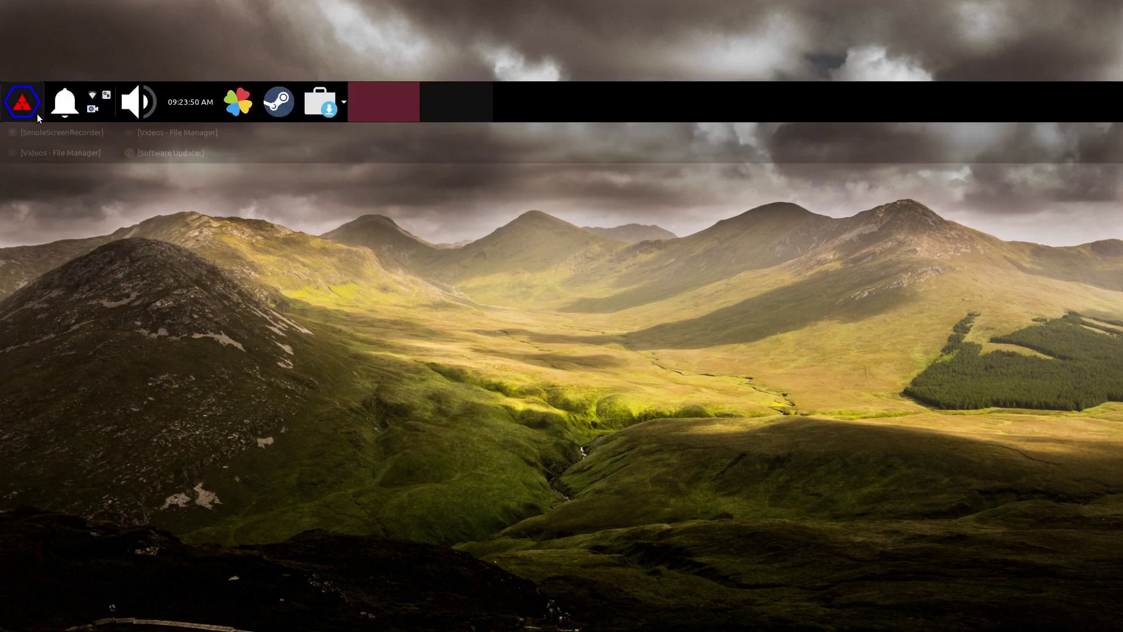
Launch Systemback from the application menu's system applications and open its System install page.
left_click(23, 102)
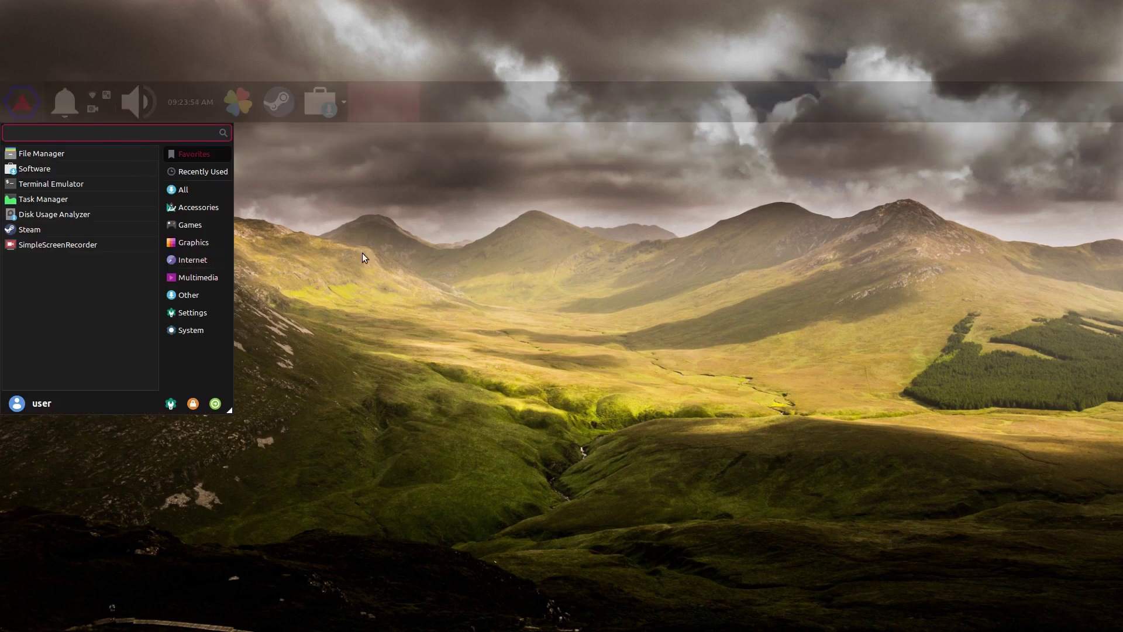
left_click(400, 263)
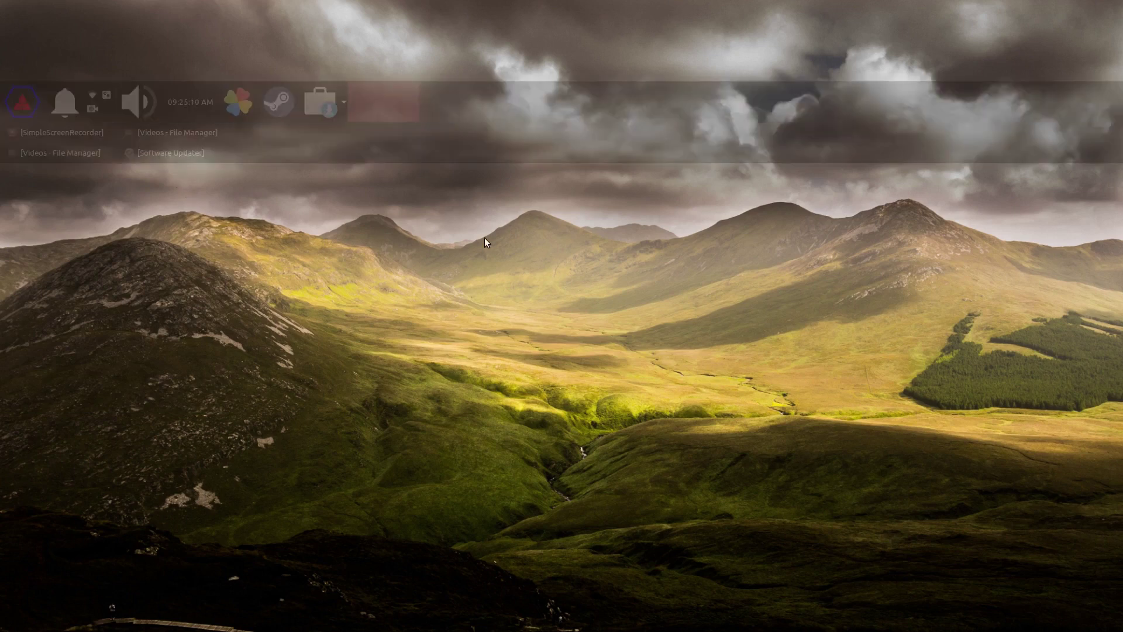
left_click(20, 104)
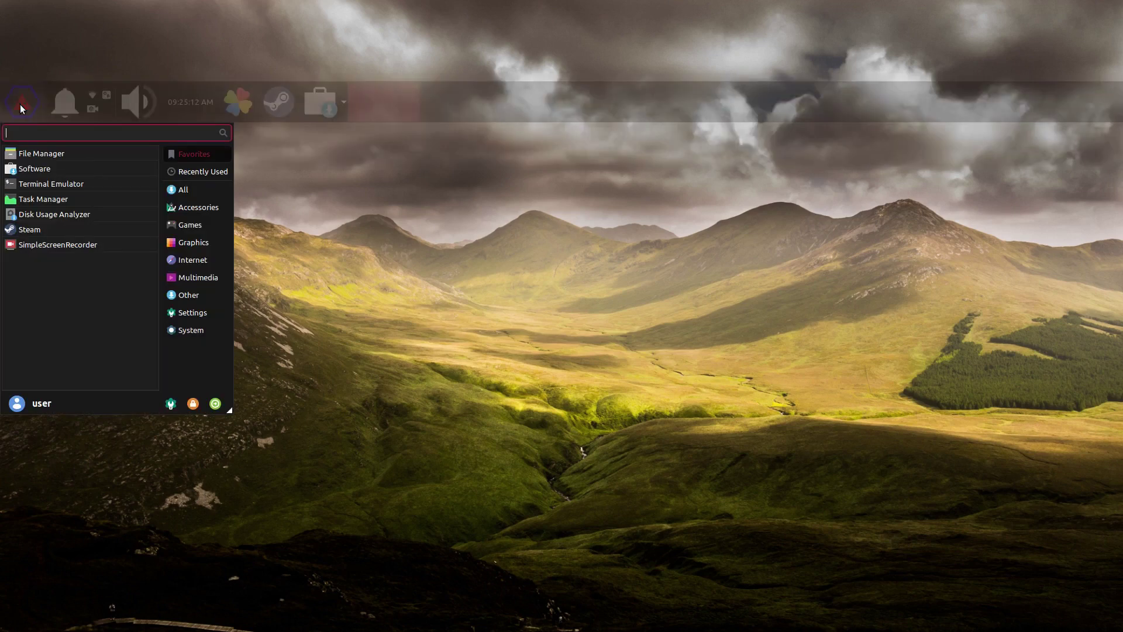
left_click(188, 310)
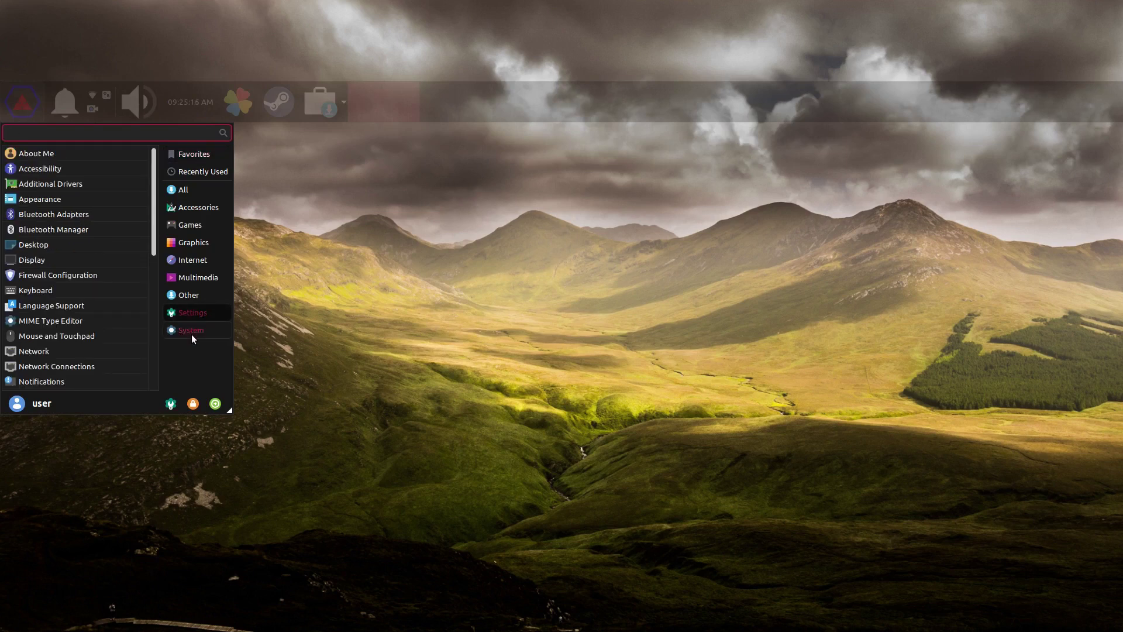
left_click(191, 335)
left_click(35, 213)
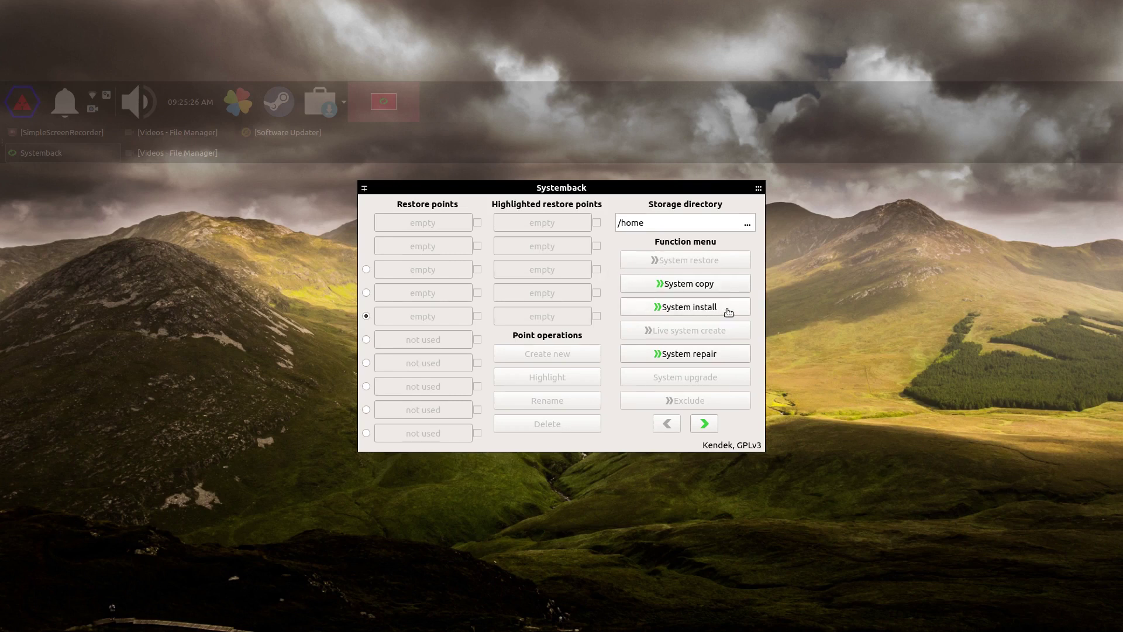
left_click(728, 311)
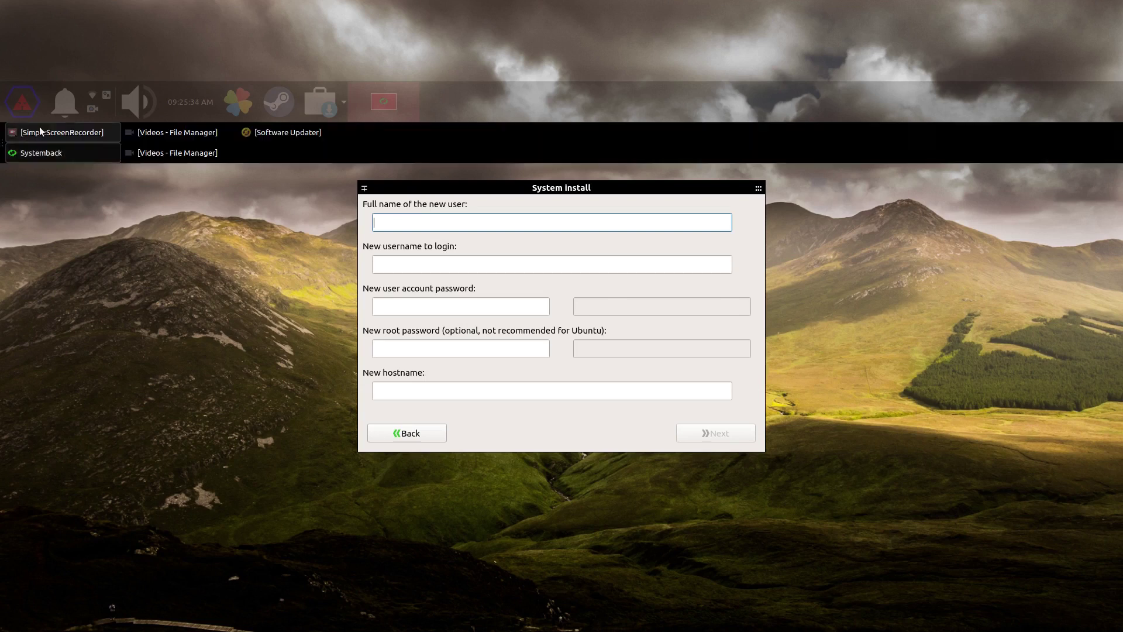
Search the Whisker menu for 'welco' and launch Drauger Welcome.
left_click(23, 106)
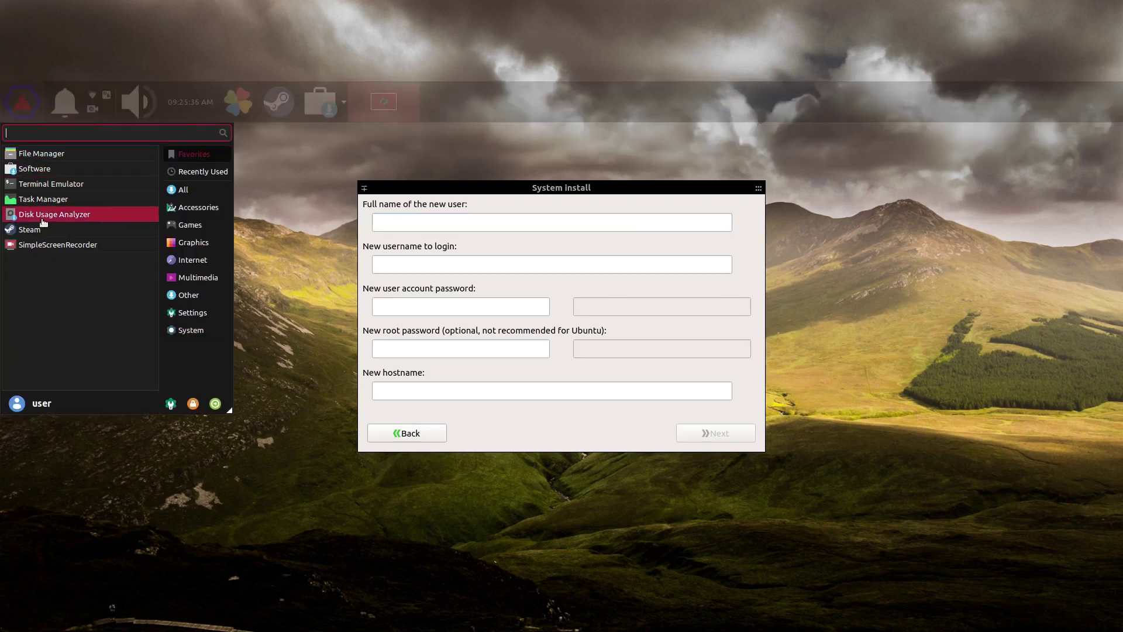
left_click(184, 314)
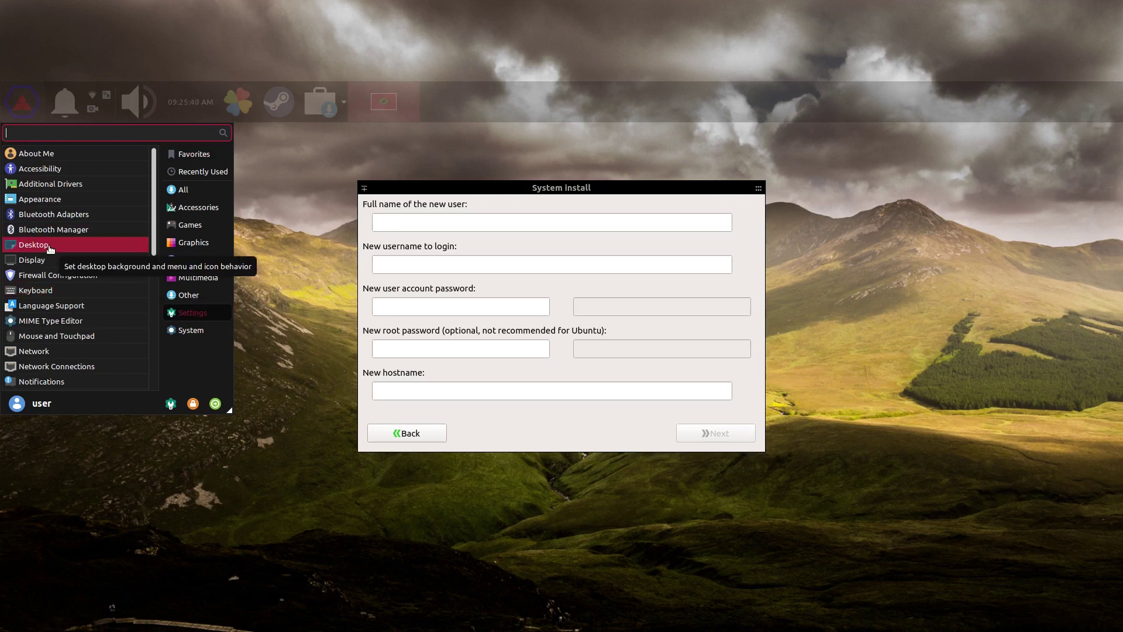
left_click(187, 332)
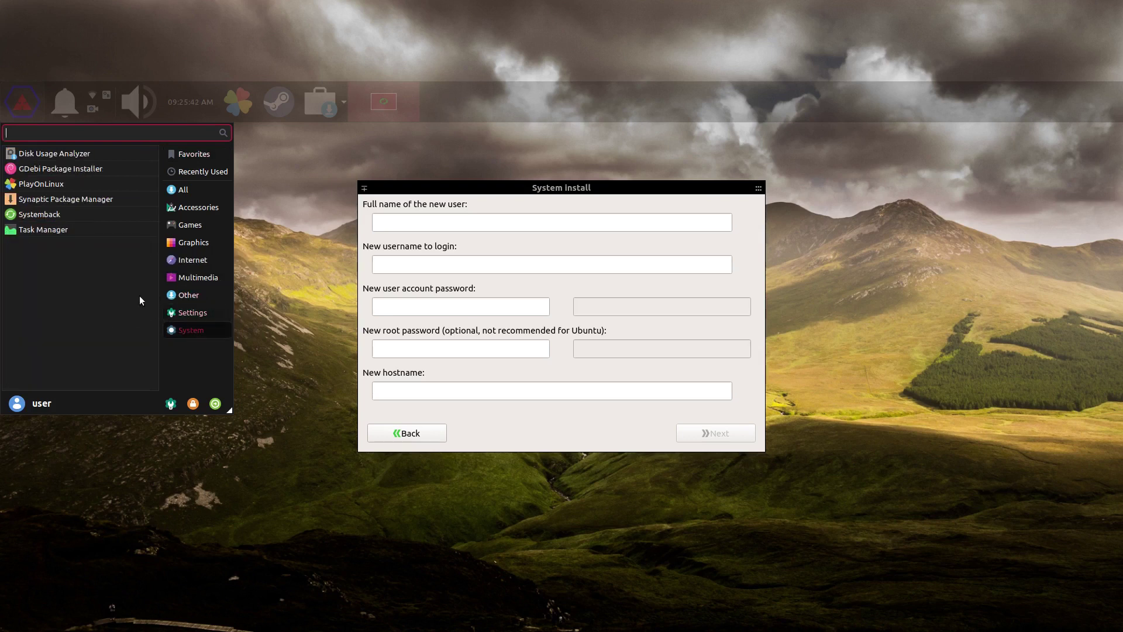
type("welco")
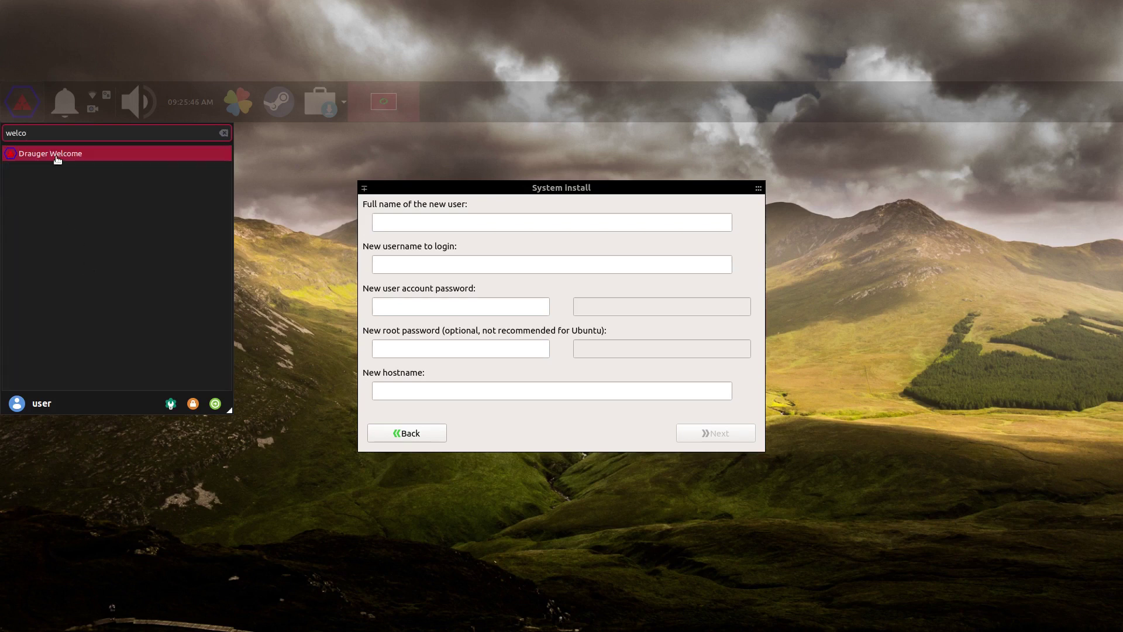
key("Return")
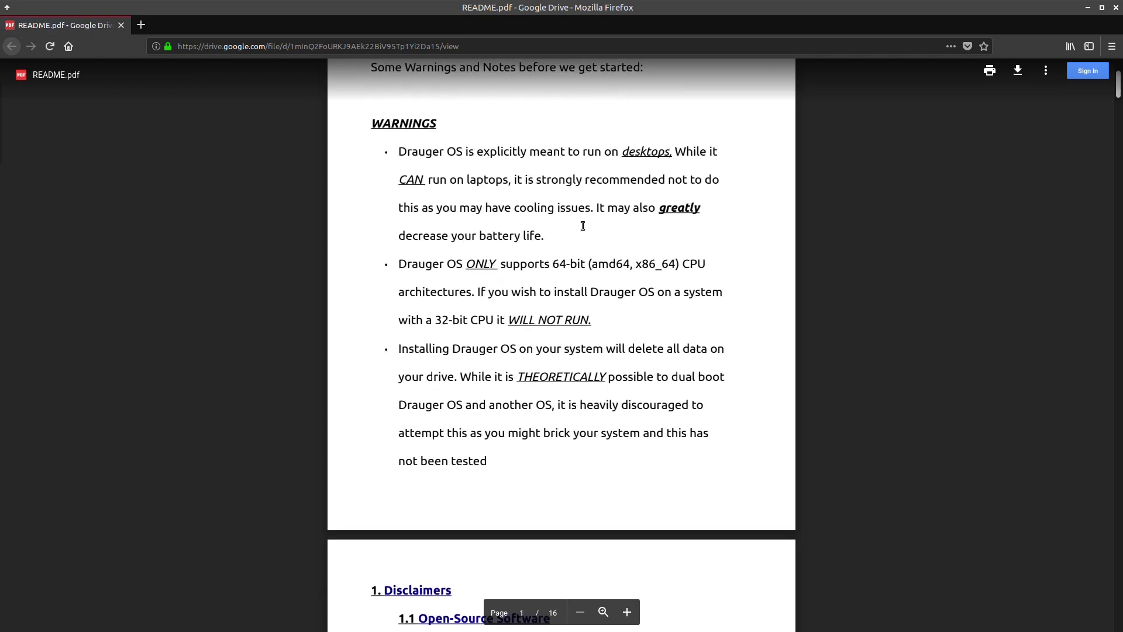
Scroll the README PDF down to its How to Install section picturing the System Install form.
scroll(582, 226, "down", 3)
scroll(583, 226, "up", 4)
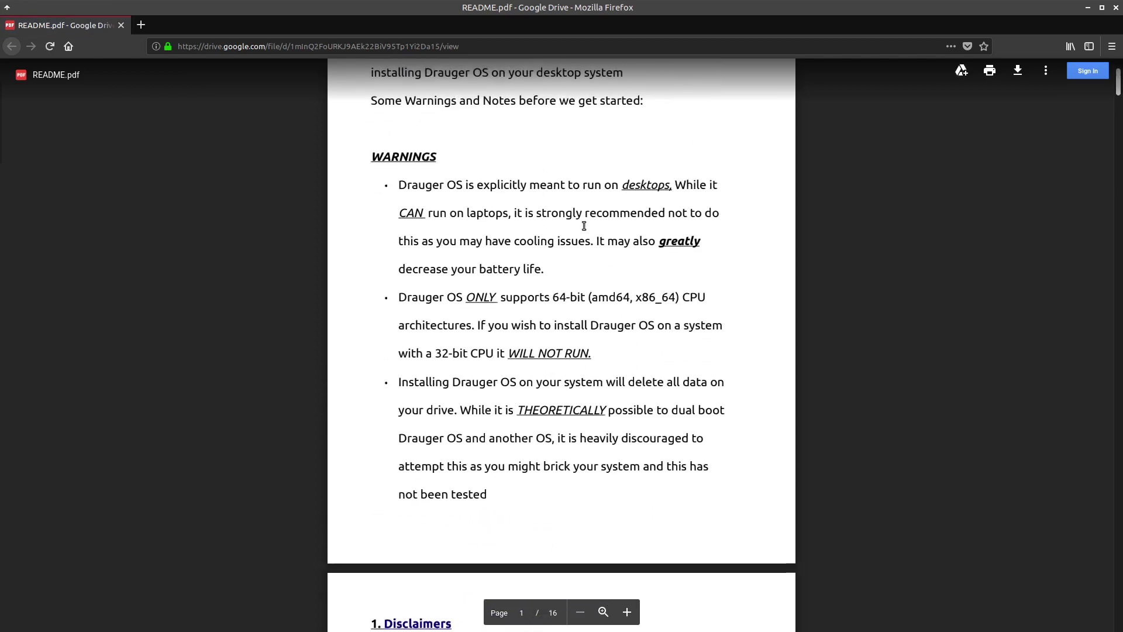
scroll(552, 327, "down", 11)
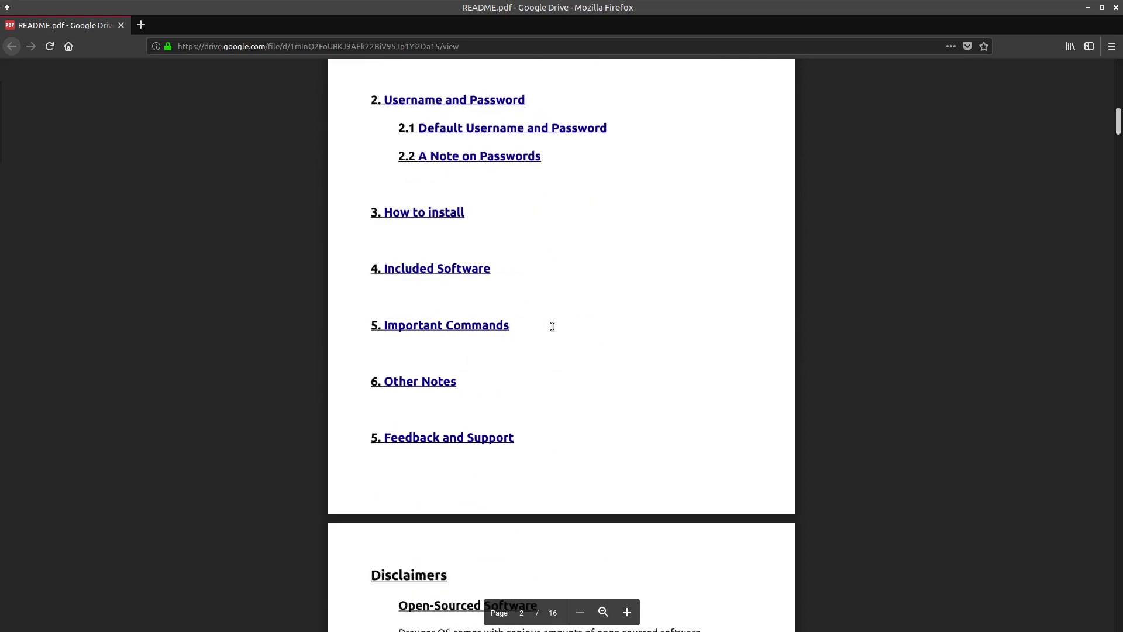
scroll(648, 306, "down", 13)
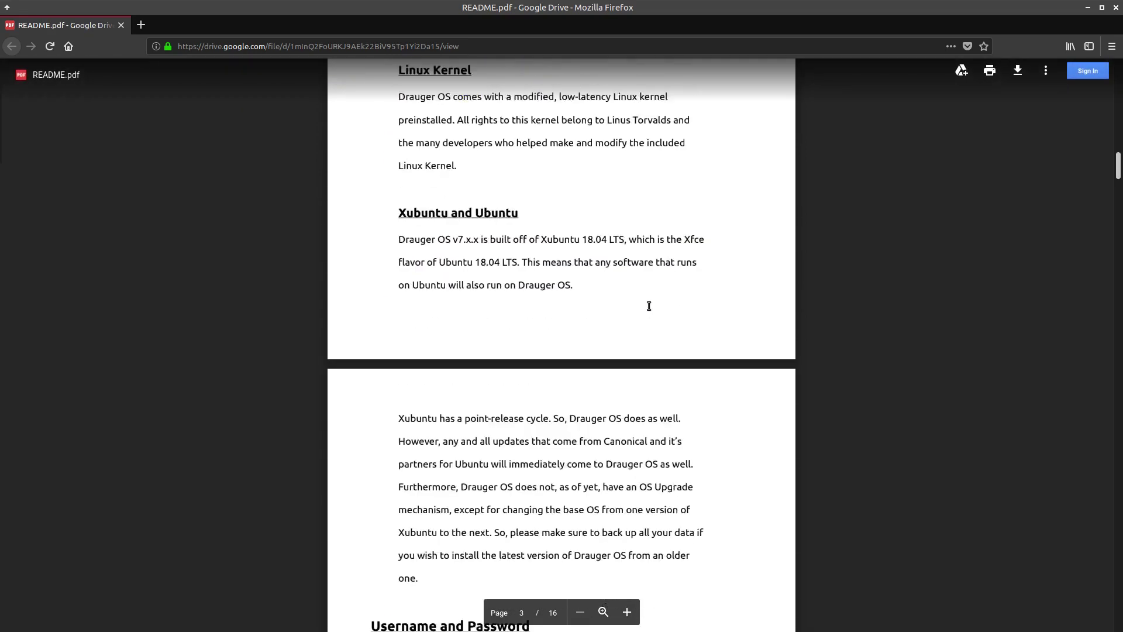
scroll(649, 305, "down", 20)
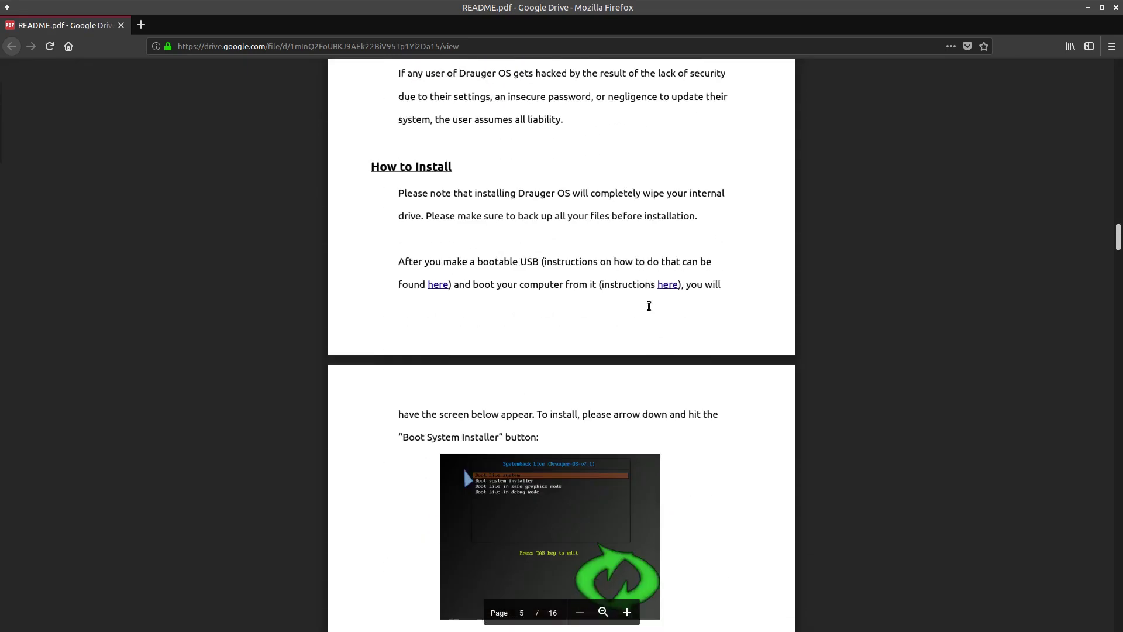
scroll(648, 306, "down", 4)
scroll(697, 298, "up", 5)
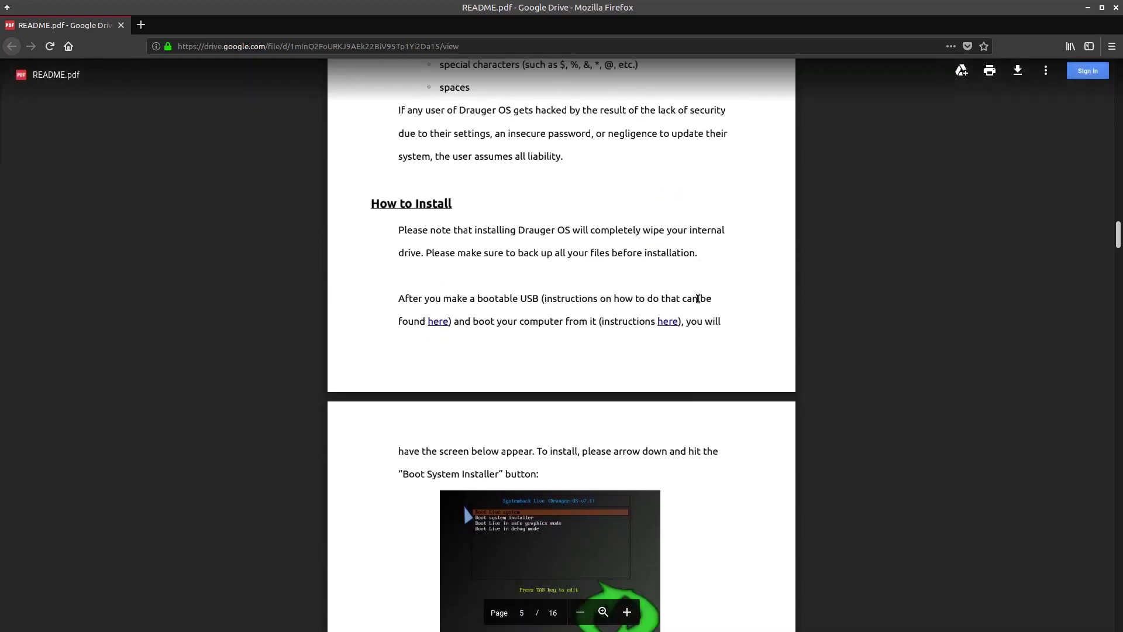
scroll(698, 298, "down", 4)
scroll(712, 265, "down", 3)
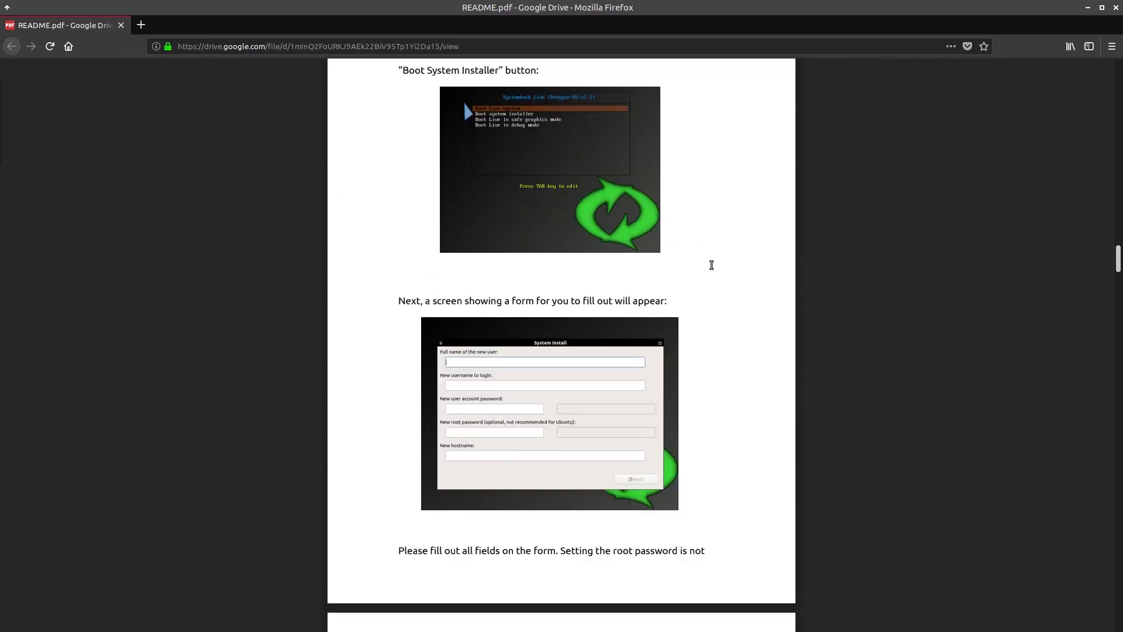
scroll(711, 265, "up", 2)
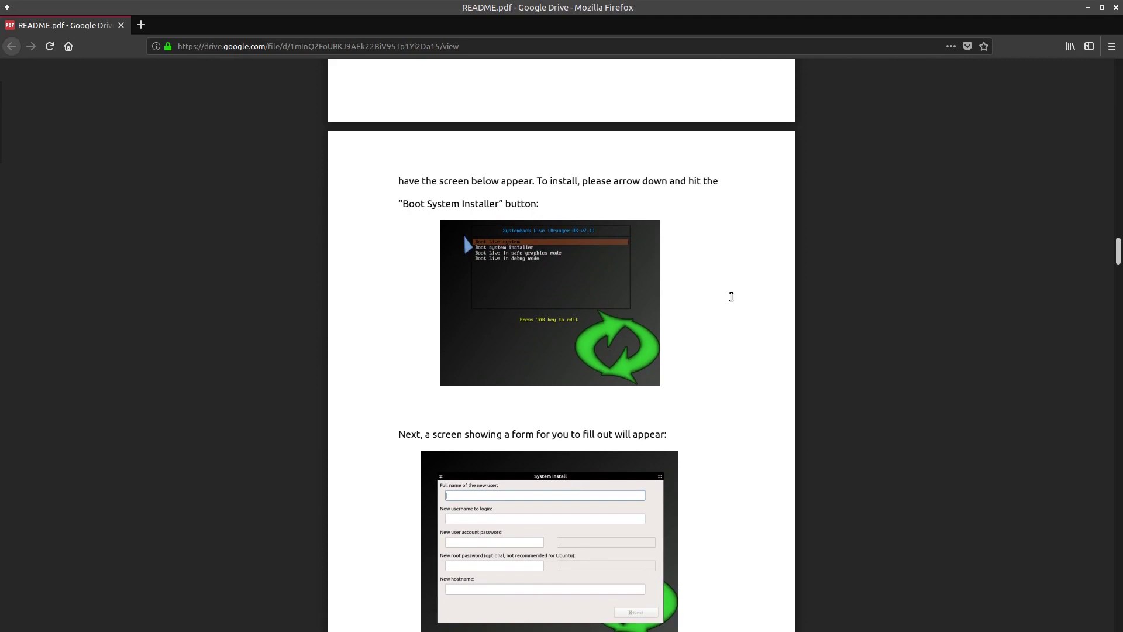
scroll(731, 296, "down", 2)
scroll(731, 297, "down", 1)
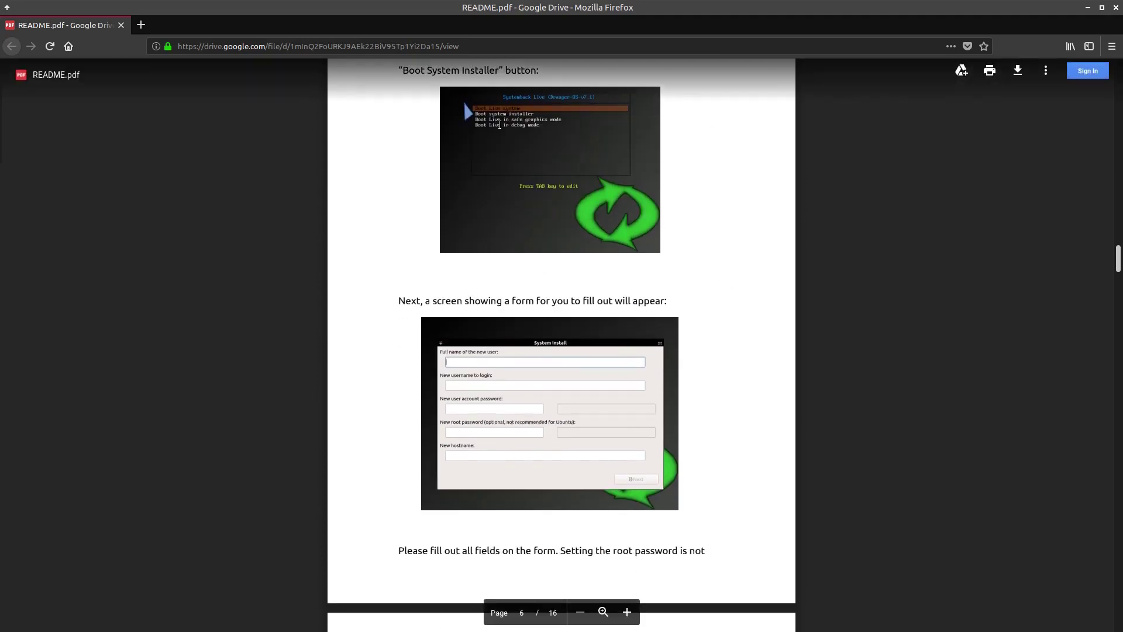
scroll(730, 226, "up", 2)
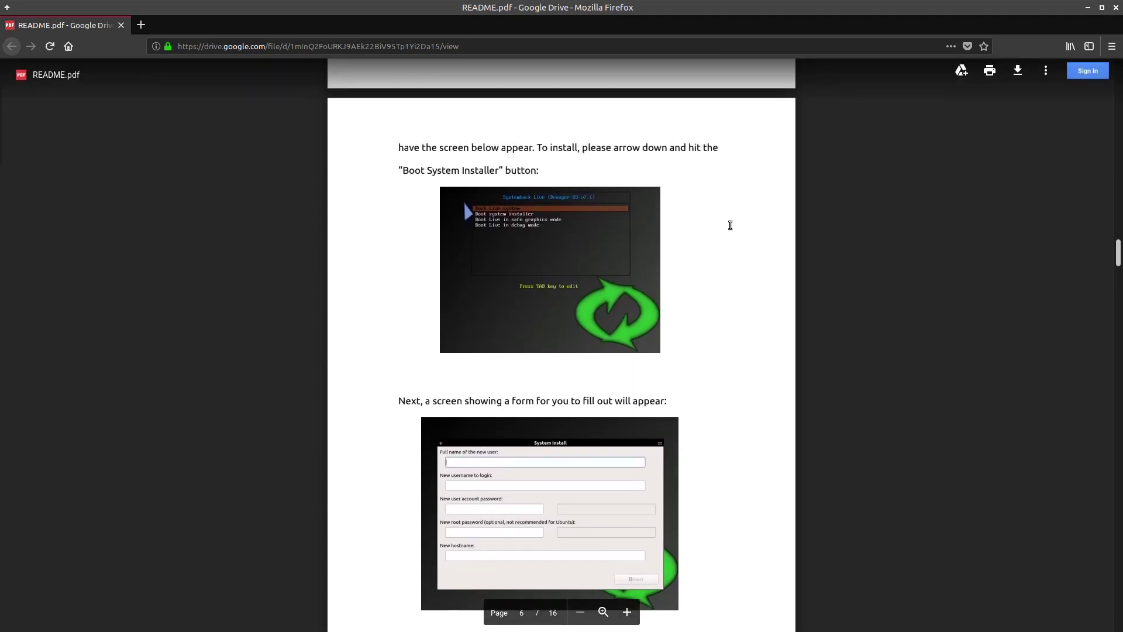
scroll(730, 225, "down", 4)
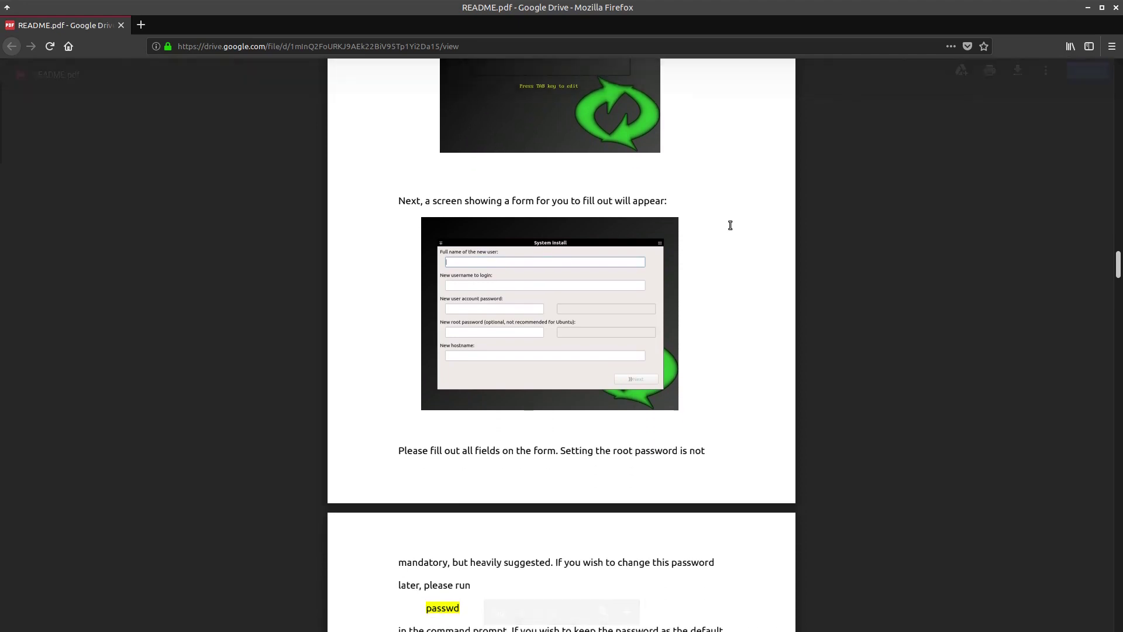
scroll(730, 225, "down", 9)
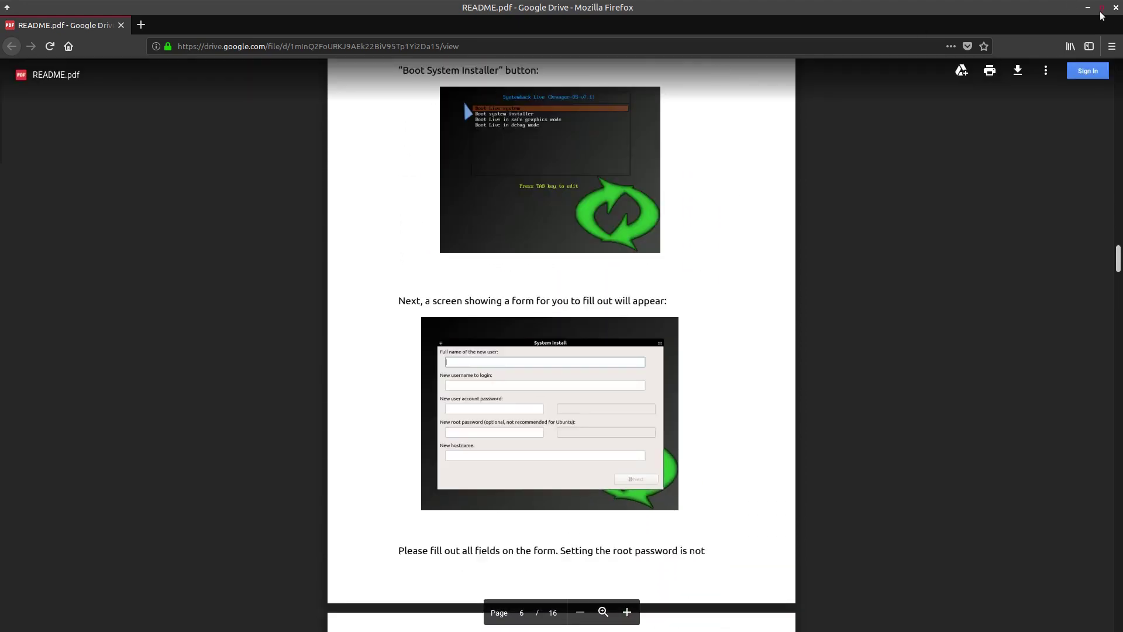
Return to Systemback and enter the new user's full name and login name.
left_click(1089, 8)
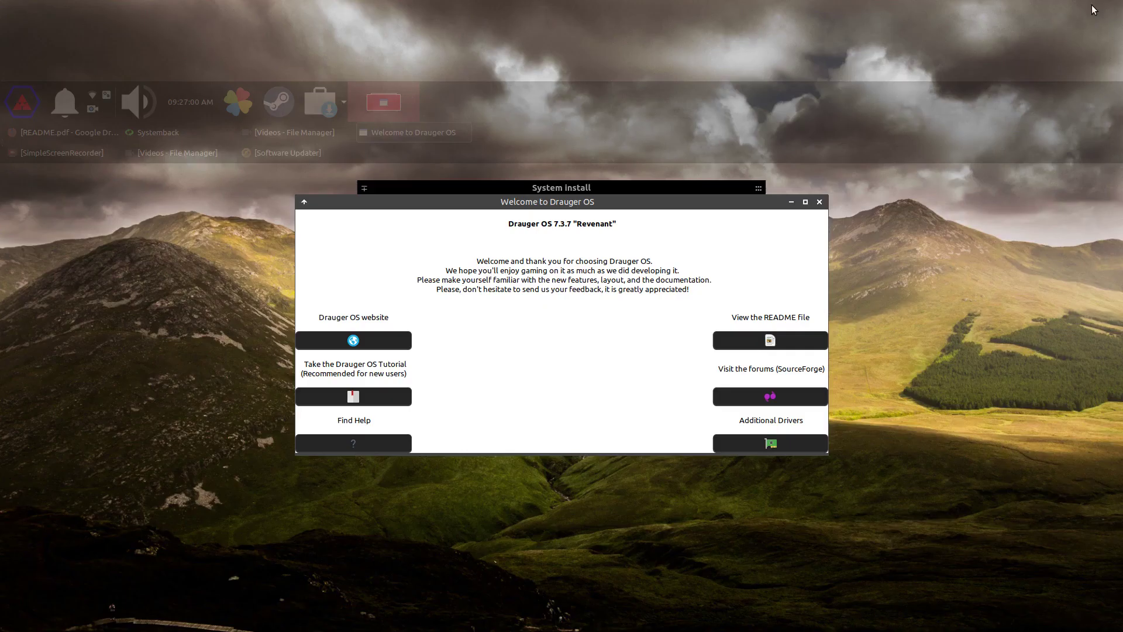
left_click(819, 202)
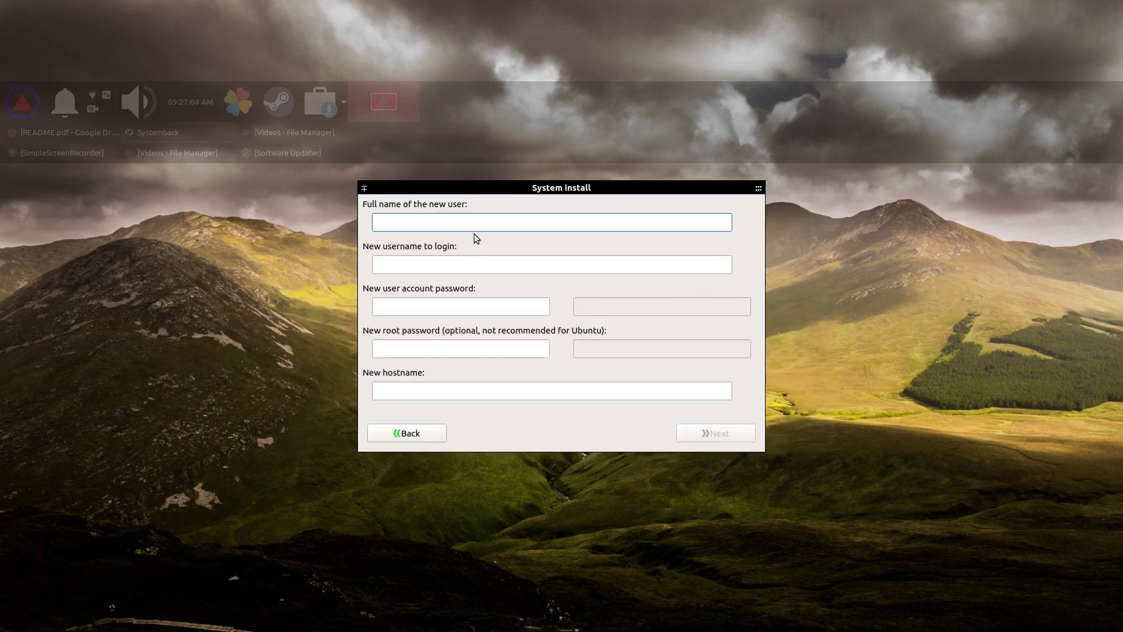
type("Colin Brash")
key("Tab")
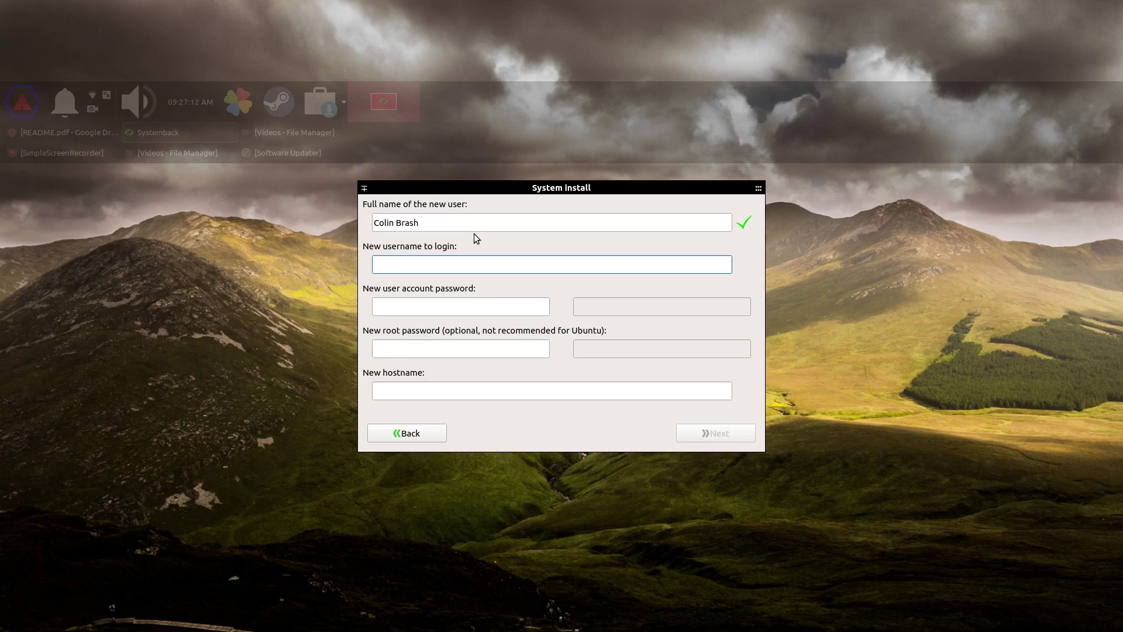
type("colin")
key("Tab")
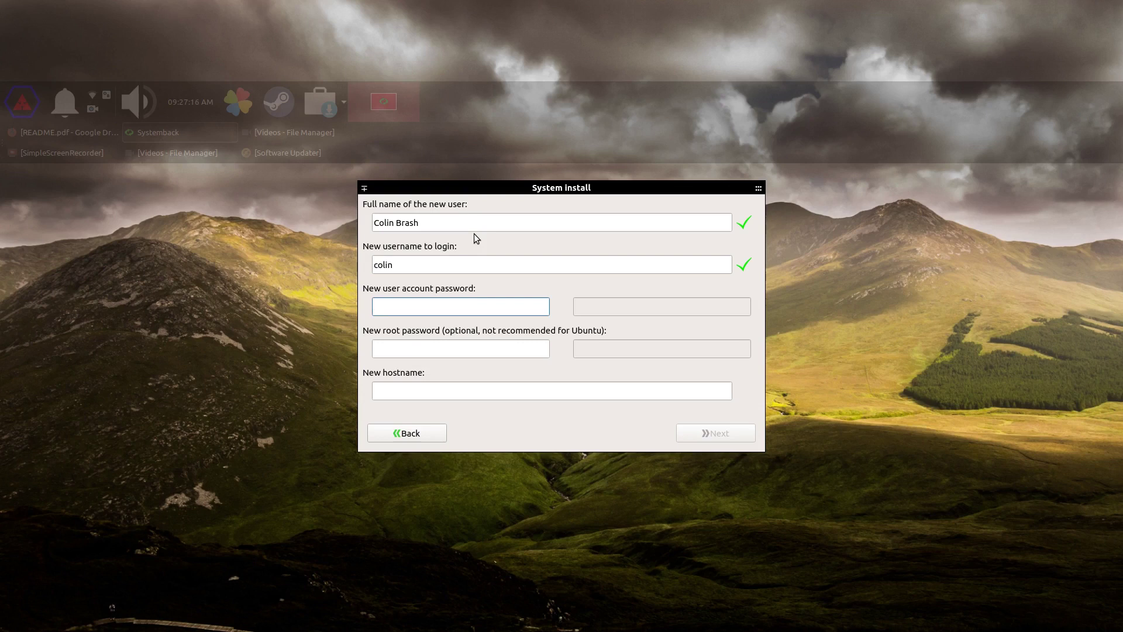
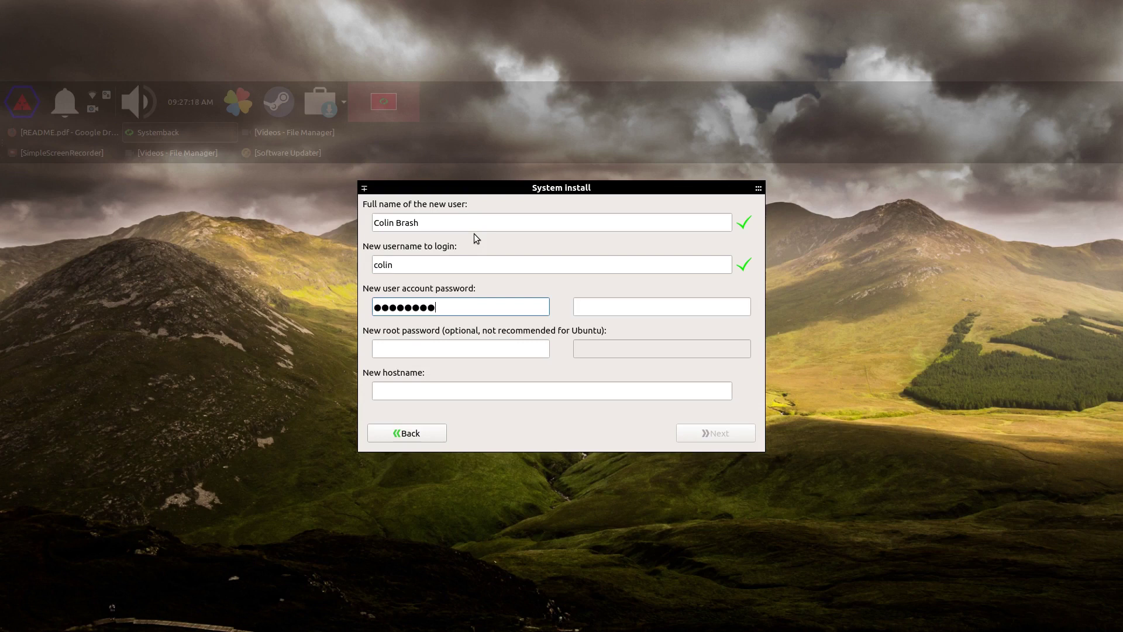
Set the account password and name the machine drauger-os.
key("Tab")
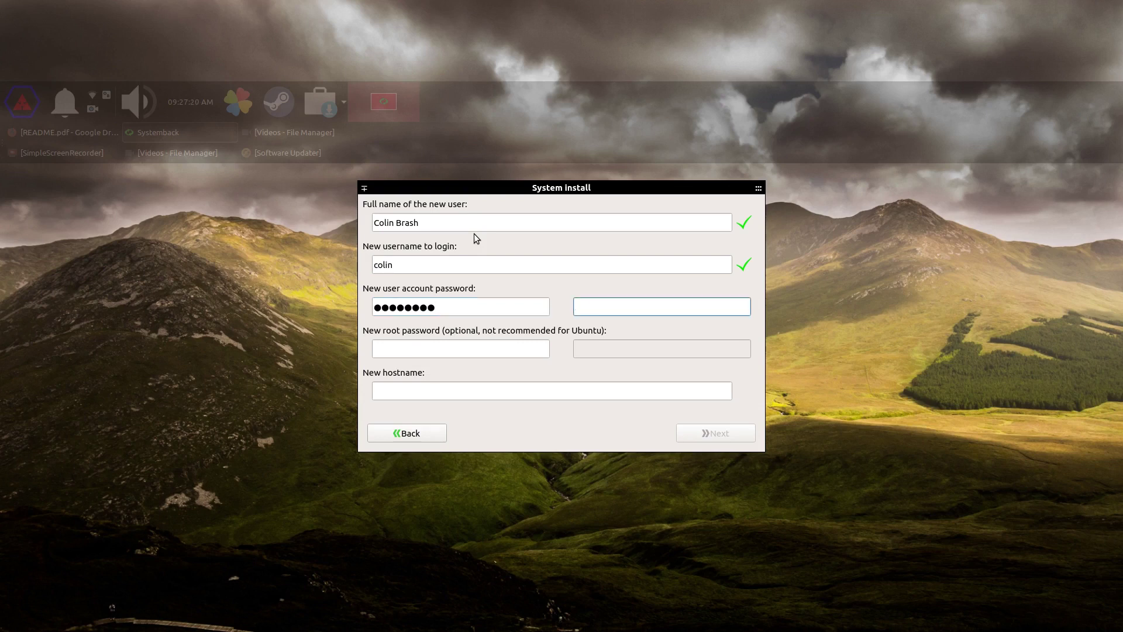
left_click(417, 390)
type("d")
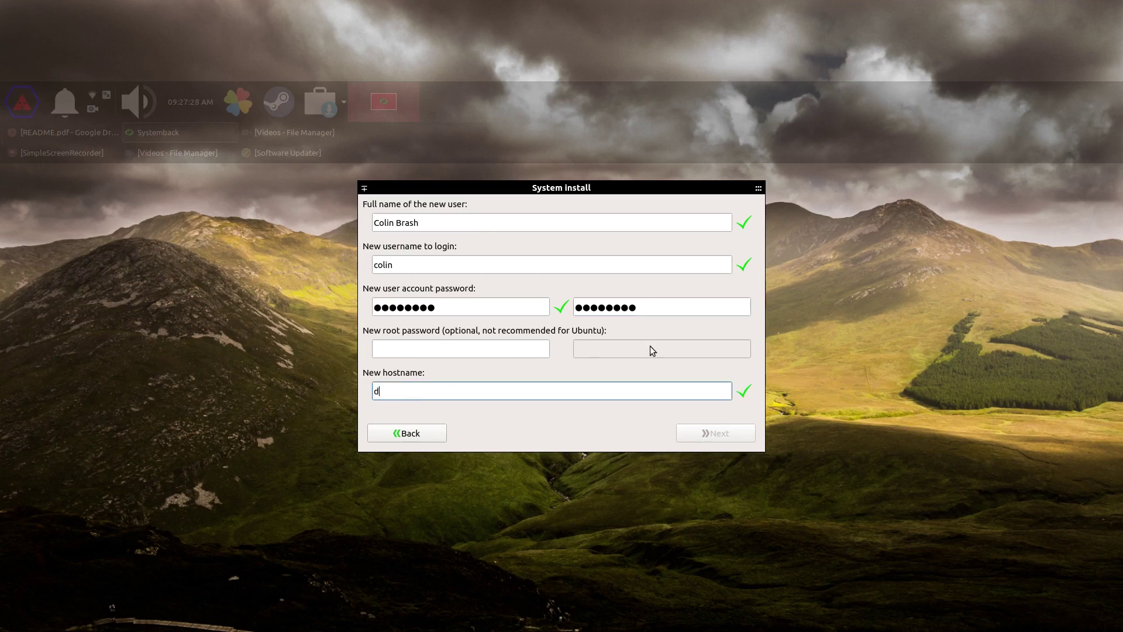
type("rauger-os")
In Partition settings, delete /dev/sda1 and /dev/sda2, then select the freed unallocated space.
left_click(717, 432)
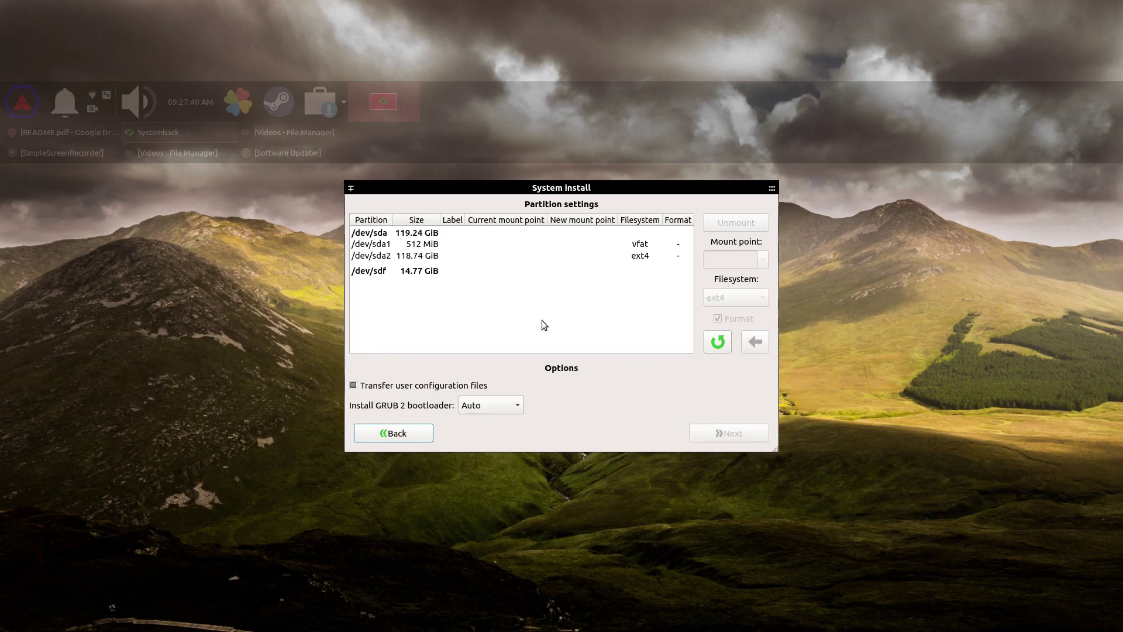
left_click(410, 242)
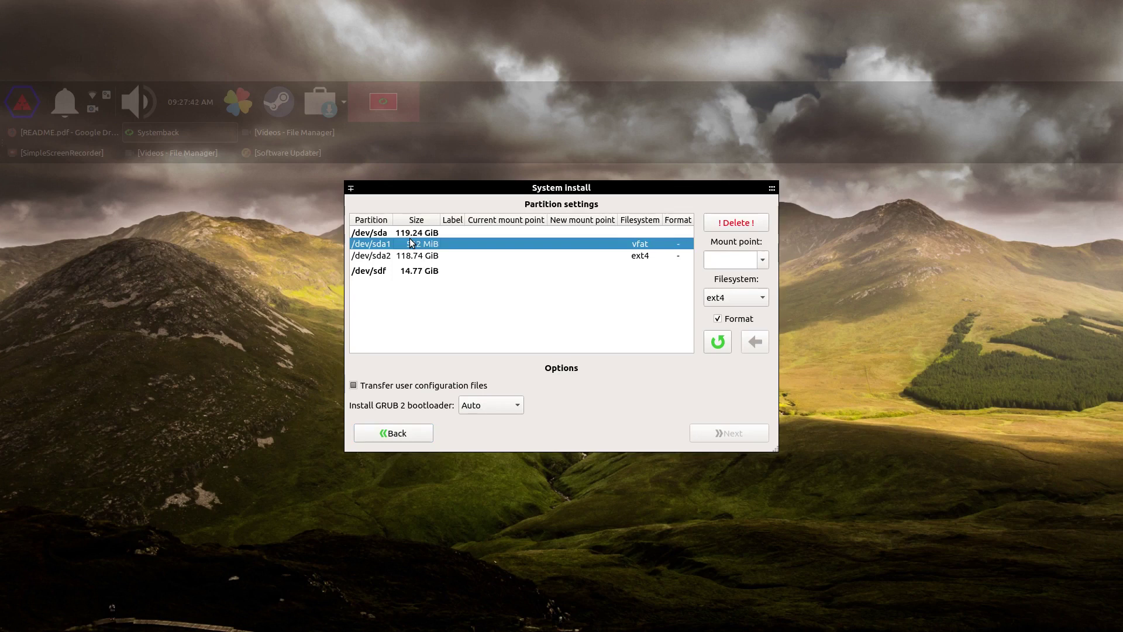
left_click(730, 223)
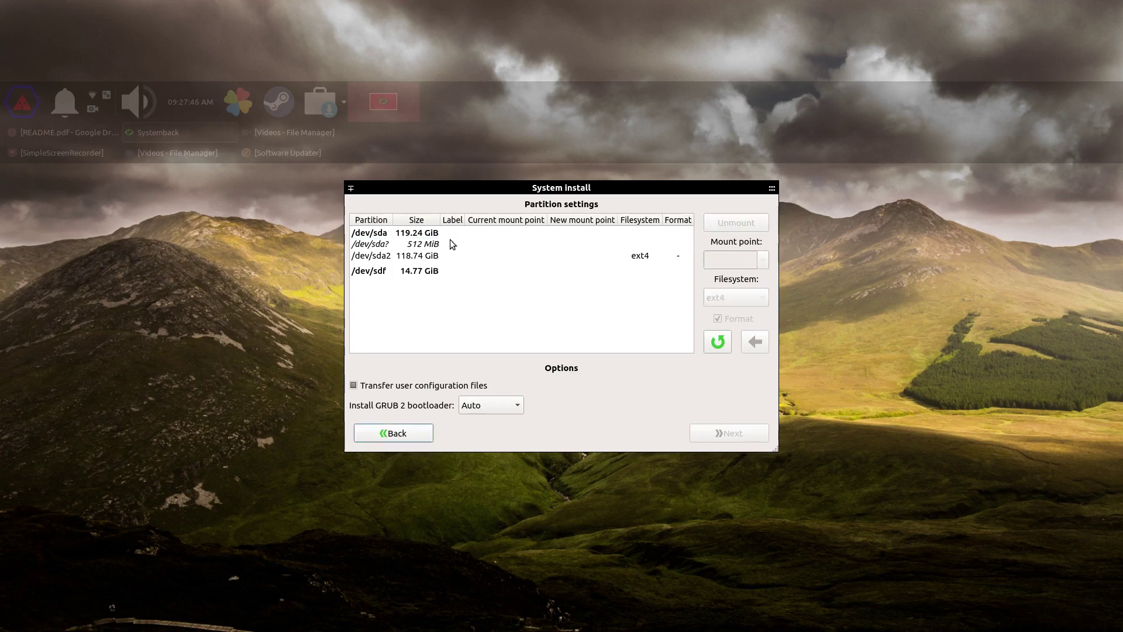
left_click(398, 259)
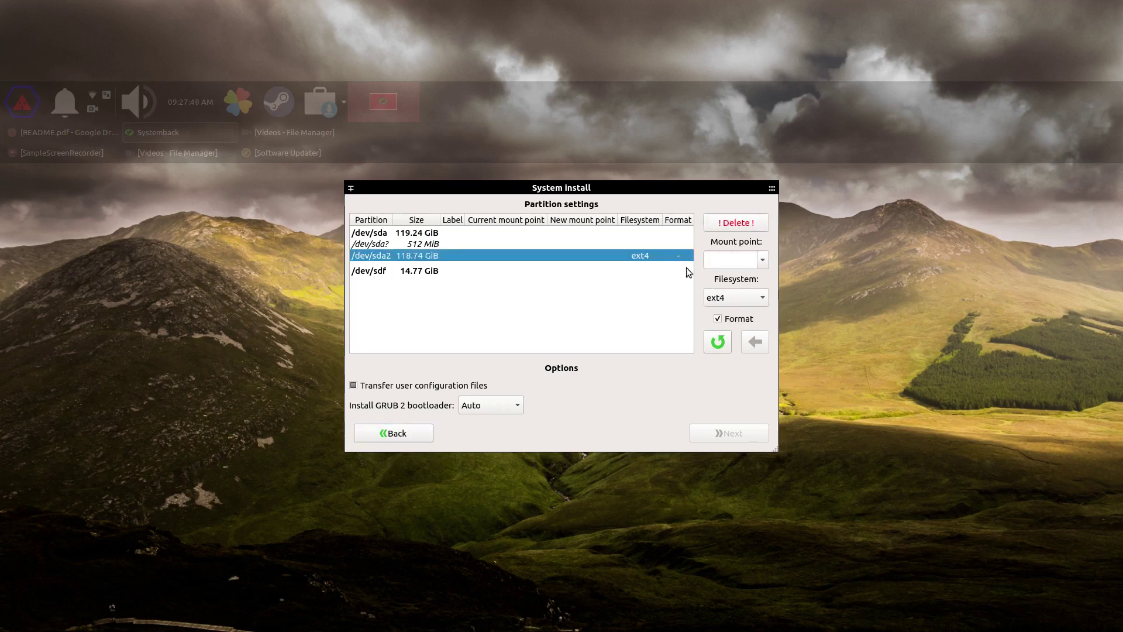
left_click(717, 224)
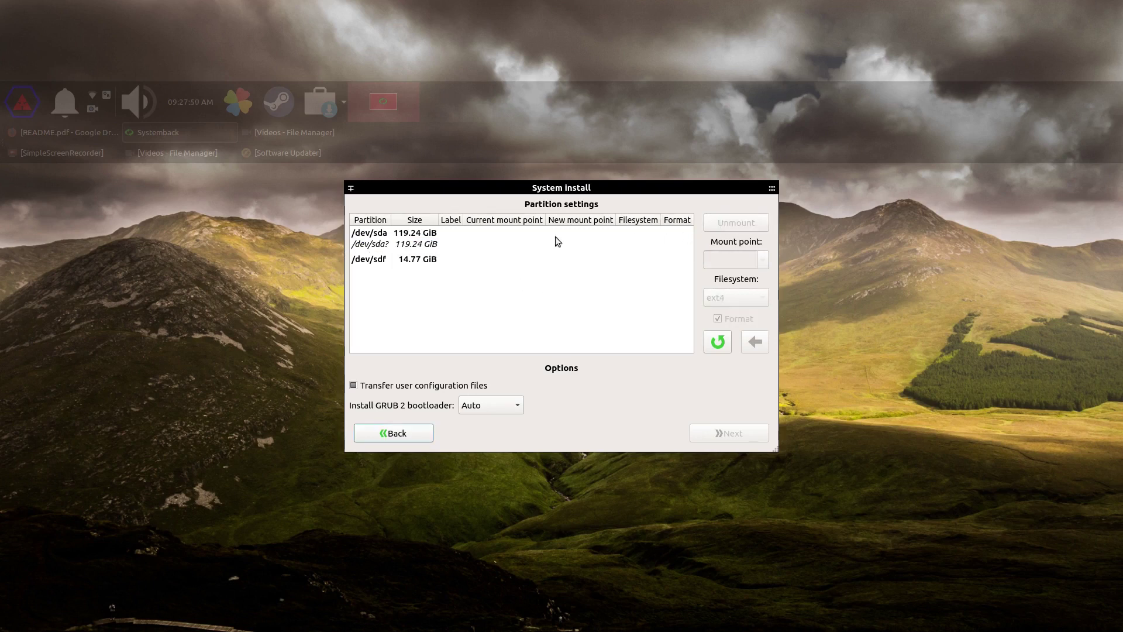
left_click(414, 244)
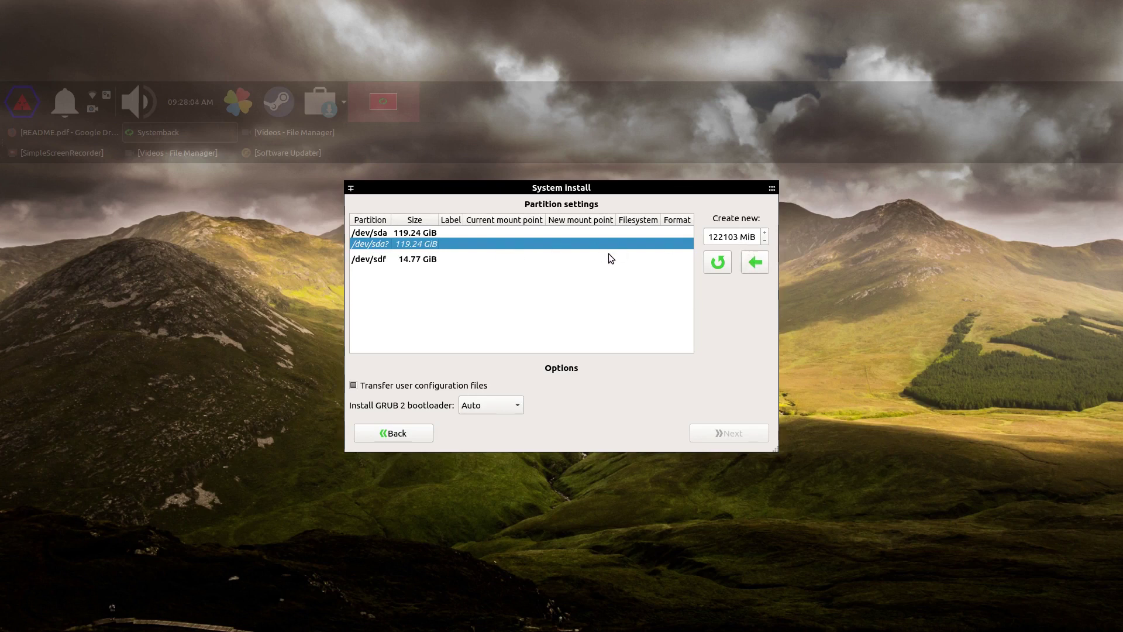
Create a 512 MiB partition at the start of /dev/sda and select the remaining 118.74 GiB.
double_click(730, 237)
key("Down")
type("512")
left_click(755, 262)
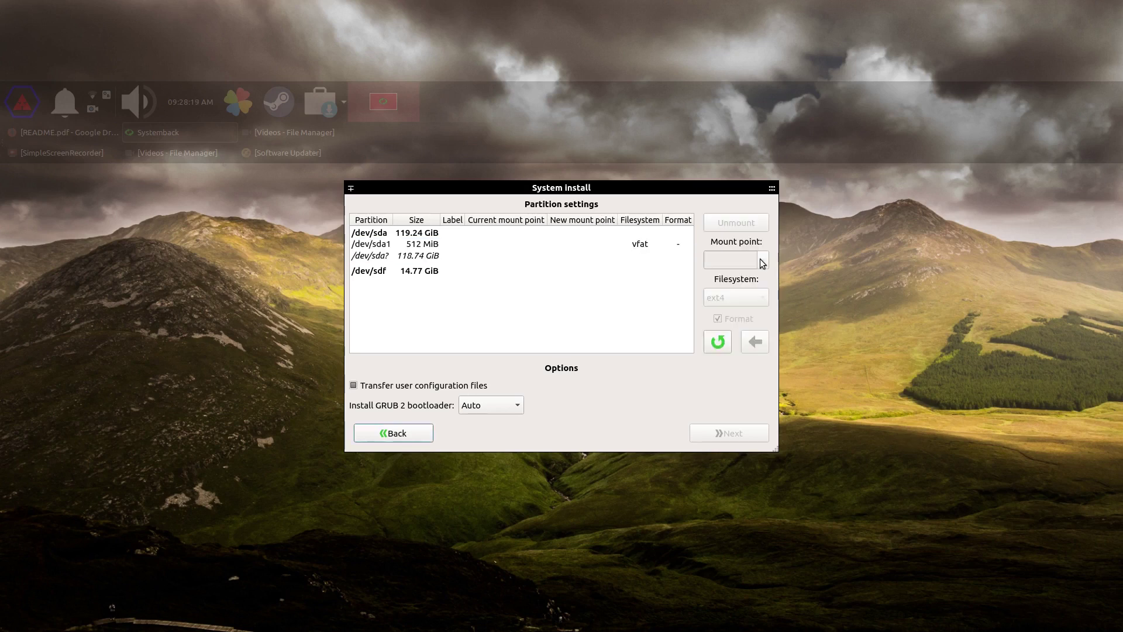
left_click(414, 257)
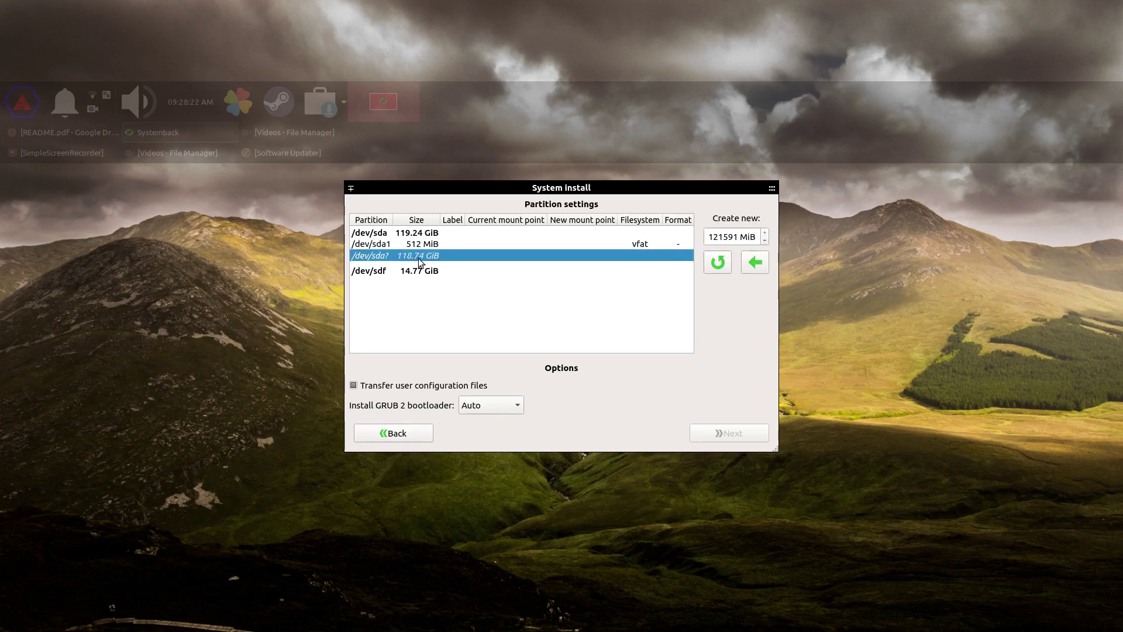
double_click(717, 236)
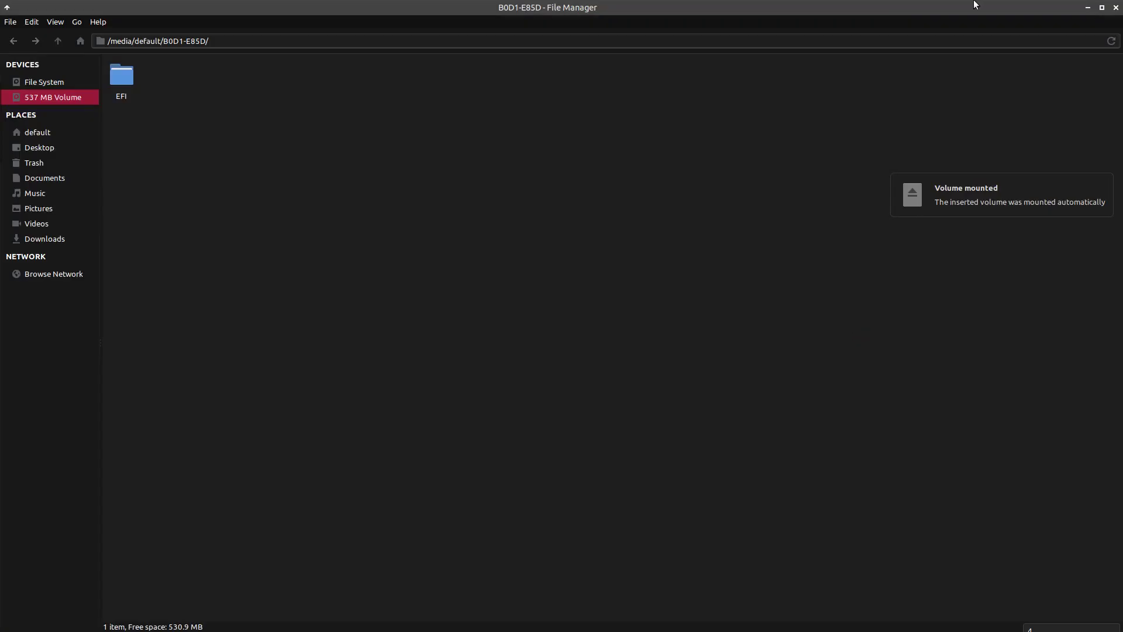
Minimise the file manager and create a 4000 MiB (3.91 GiB) /dev/sda2 from the free space.
left_click(1088, 8)
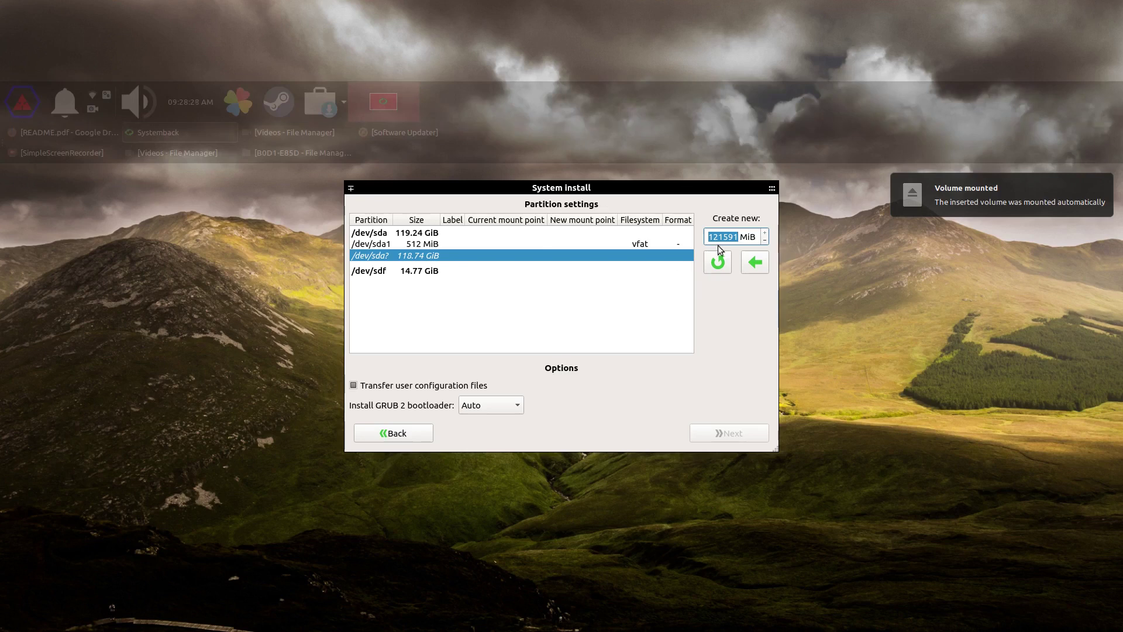
triple_click(718, 241)
double_click(715, 240)
triple_click(714, 240)
left_click(715, 240)
double_click(714, 240)
type("4000")
left_click(755, 262)
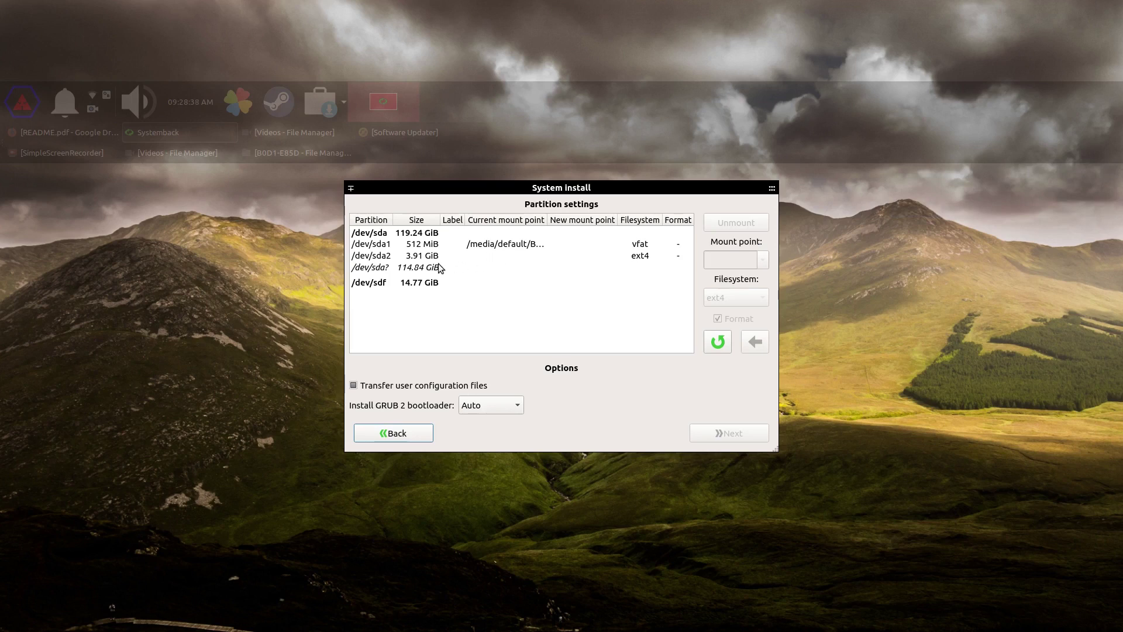
Create /dev/sda3 from all remaining 114.84 GiB of free space.
left_click(406, 268)
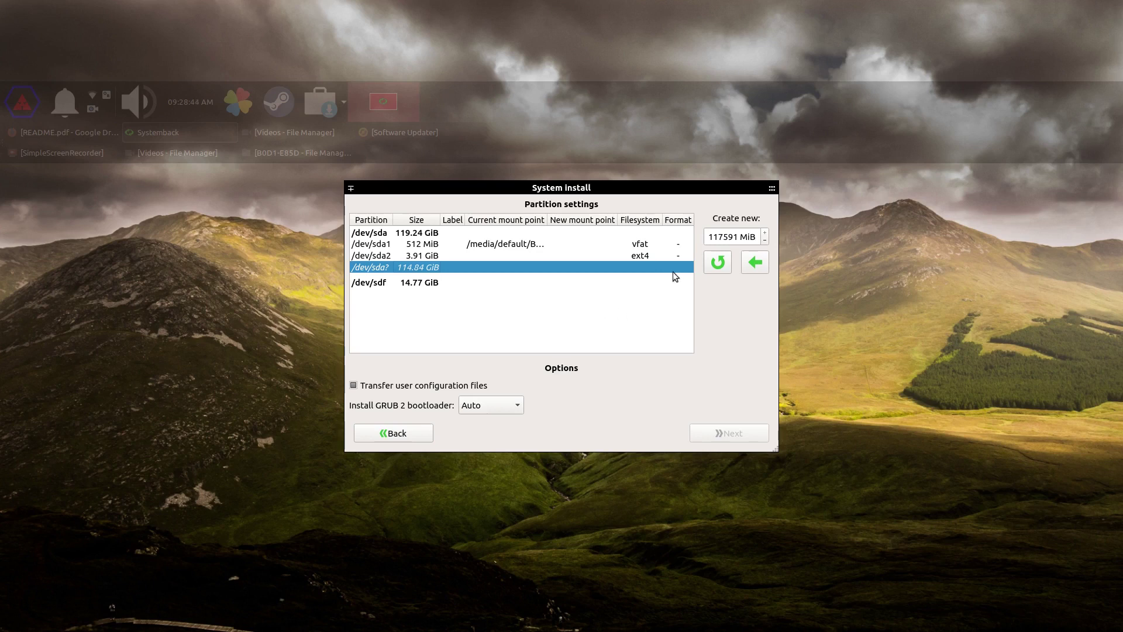
left_click(752, 263)
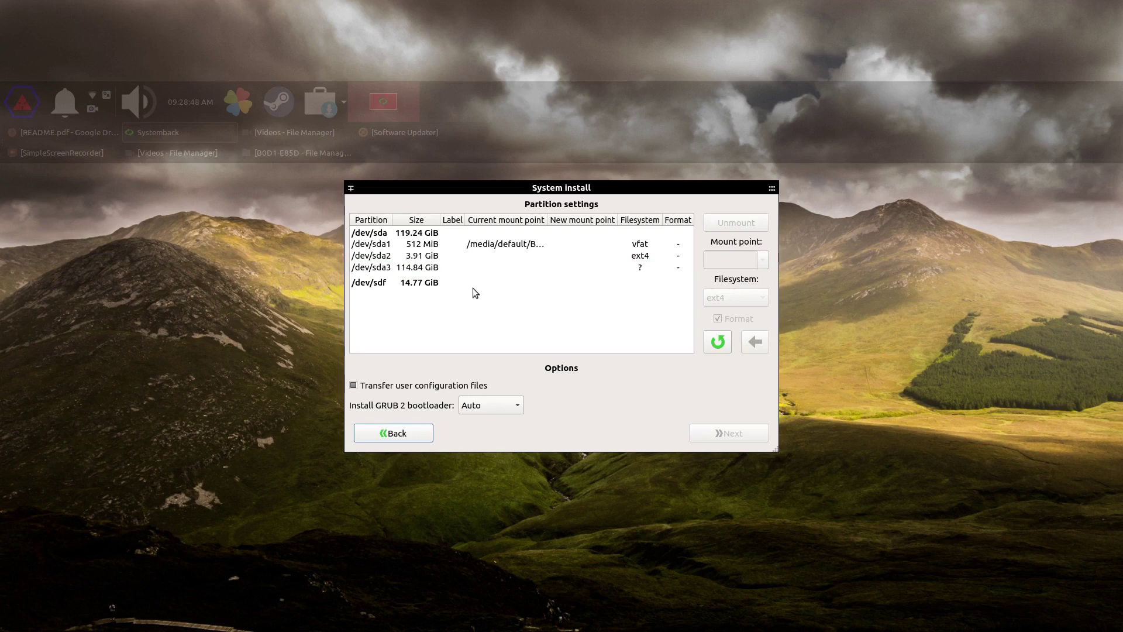
left_click(418, 243)
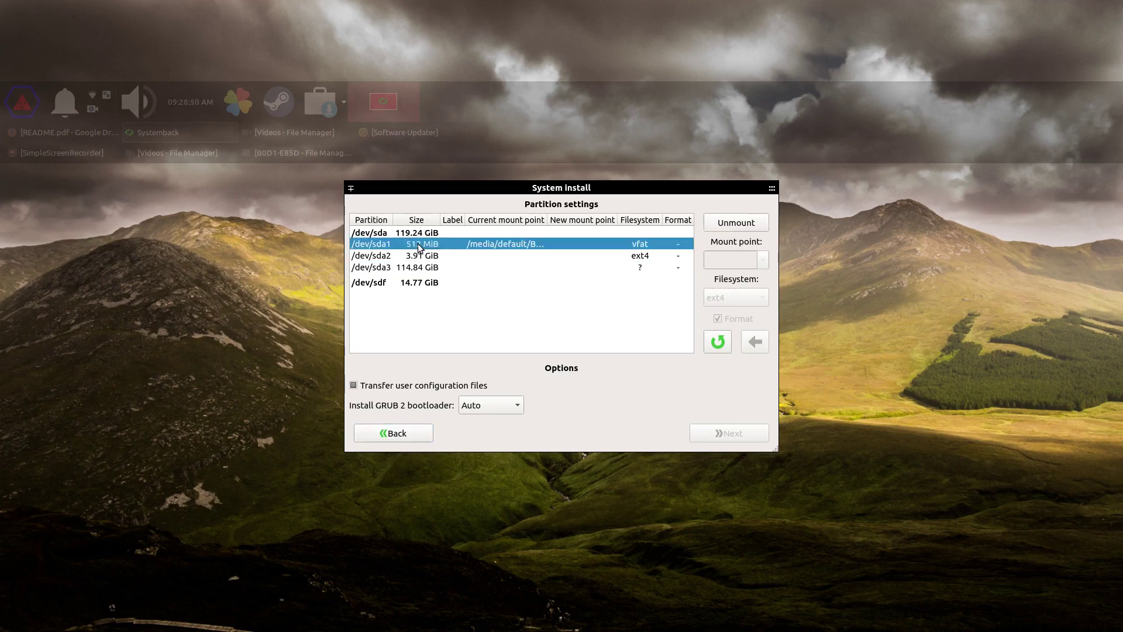
Unmount /dev/sda1 and browse its mount point and filesystem options, keeping ext4.
left_click(717, 226)
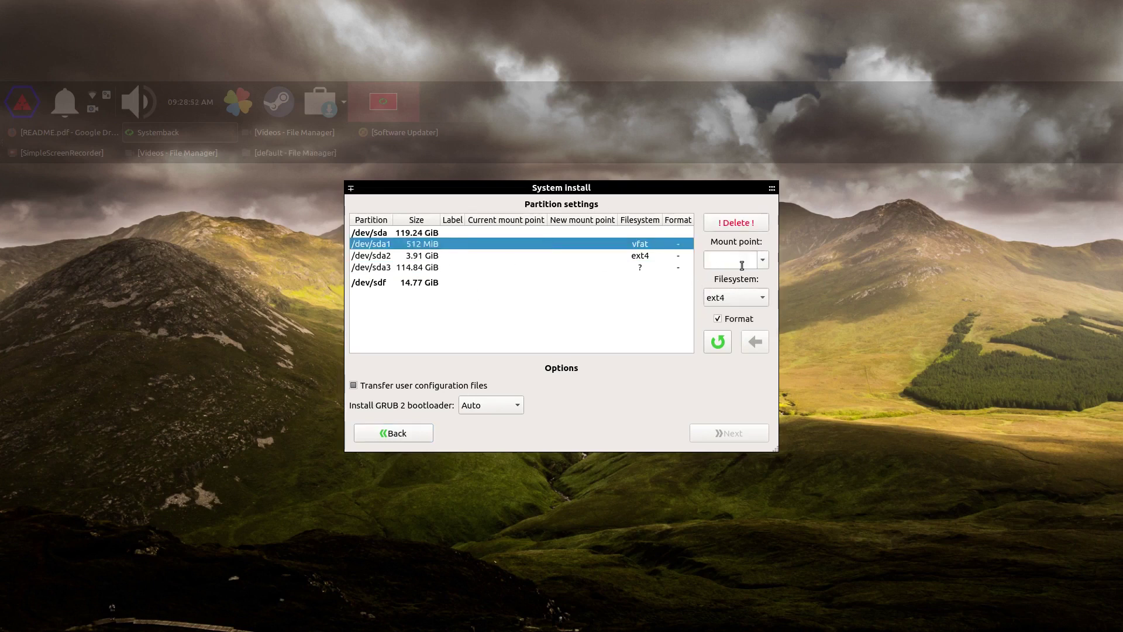
left_click(762, 260)
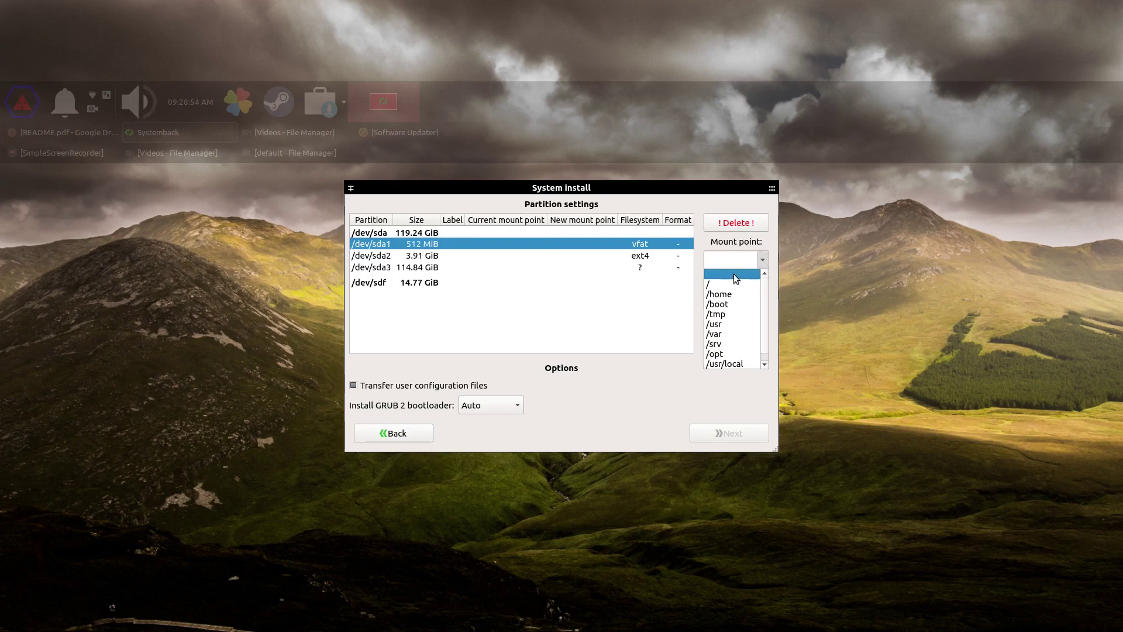
scroll(735, 301, "down", 1)
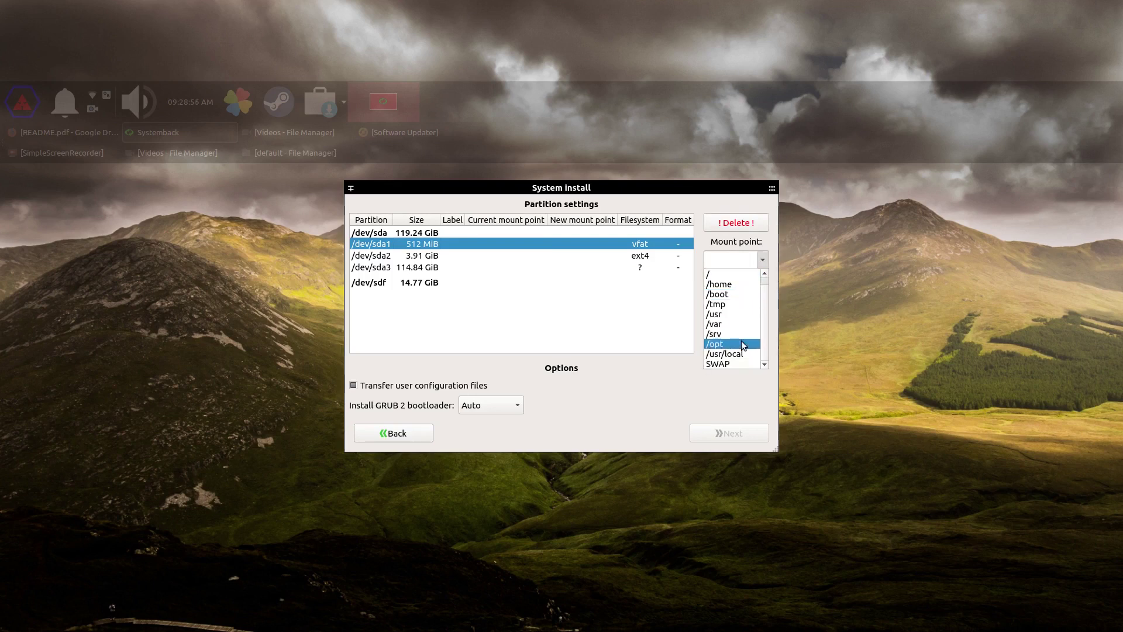
left_click(661, 321)
key("Tab")
key("space")
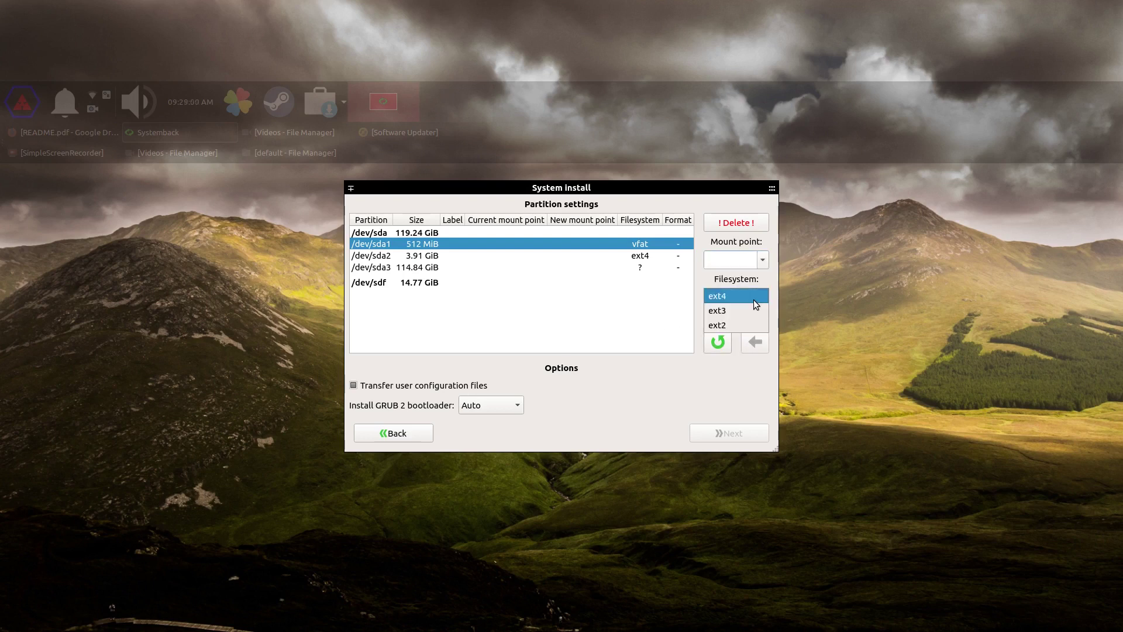
key("Down")
key("Escape")
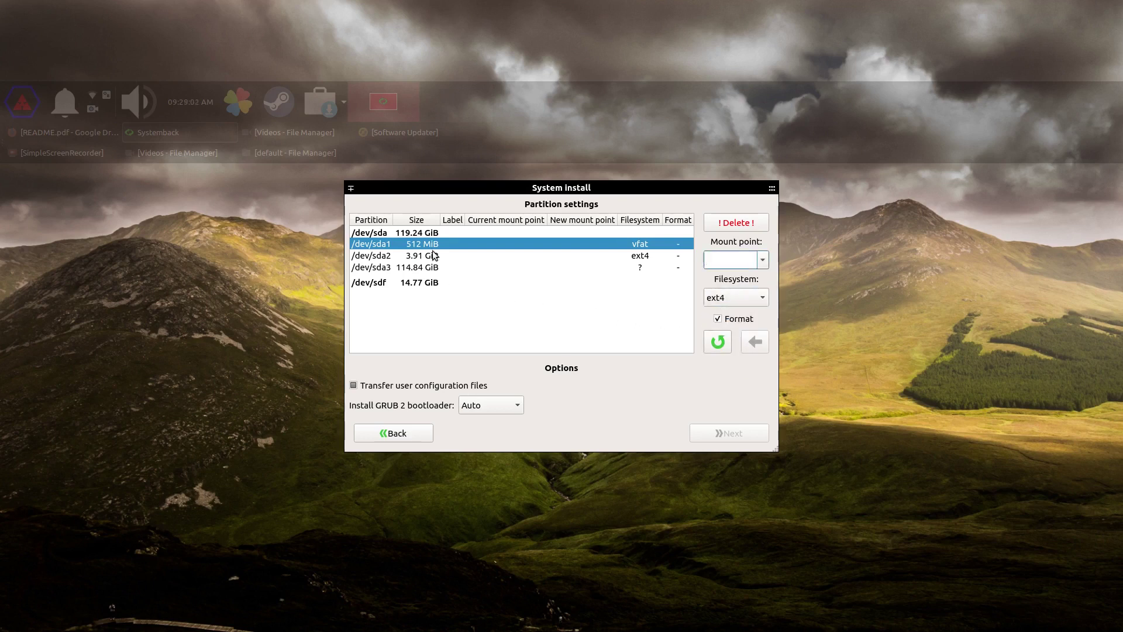
Set /dev/sda1's mount point to /boot with an ext4 filesystem.
left_click(423, 244)
left_click(763, 260)
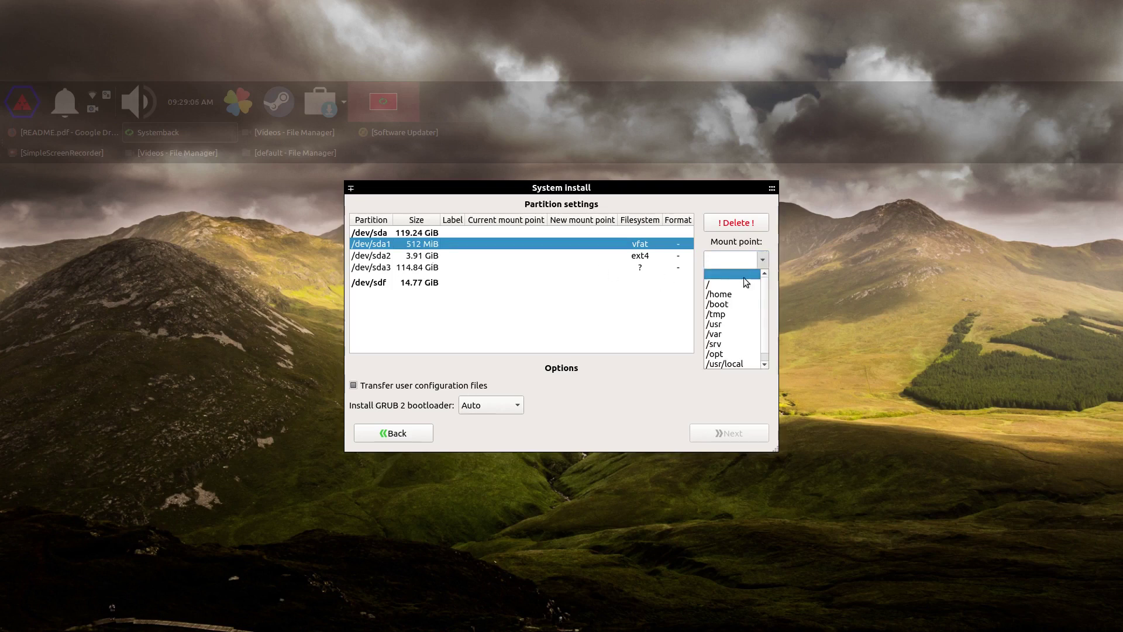
left_click(718, 304)
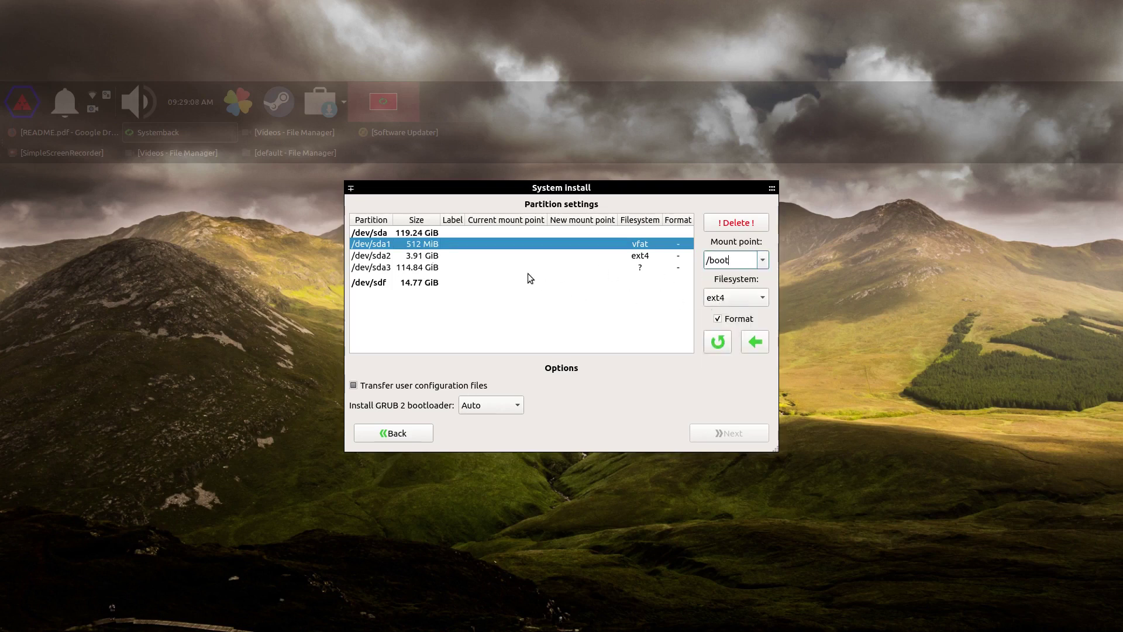
left_click(753, 297)
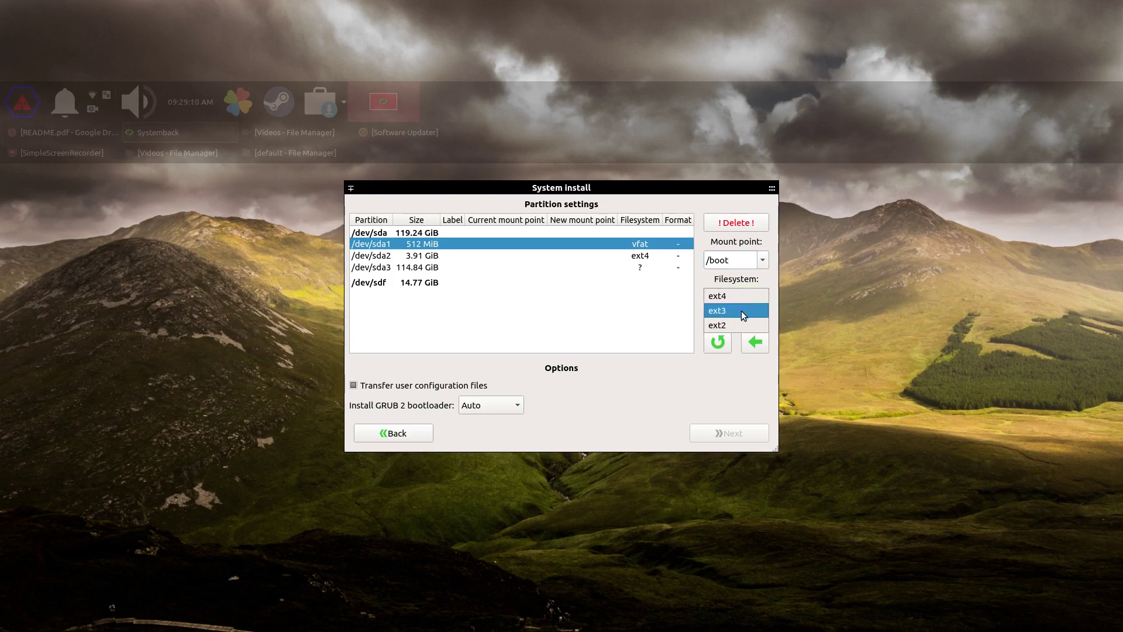
left_click(651, 318)
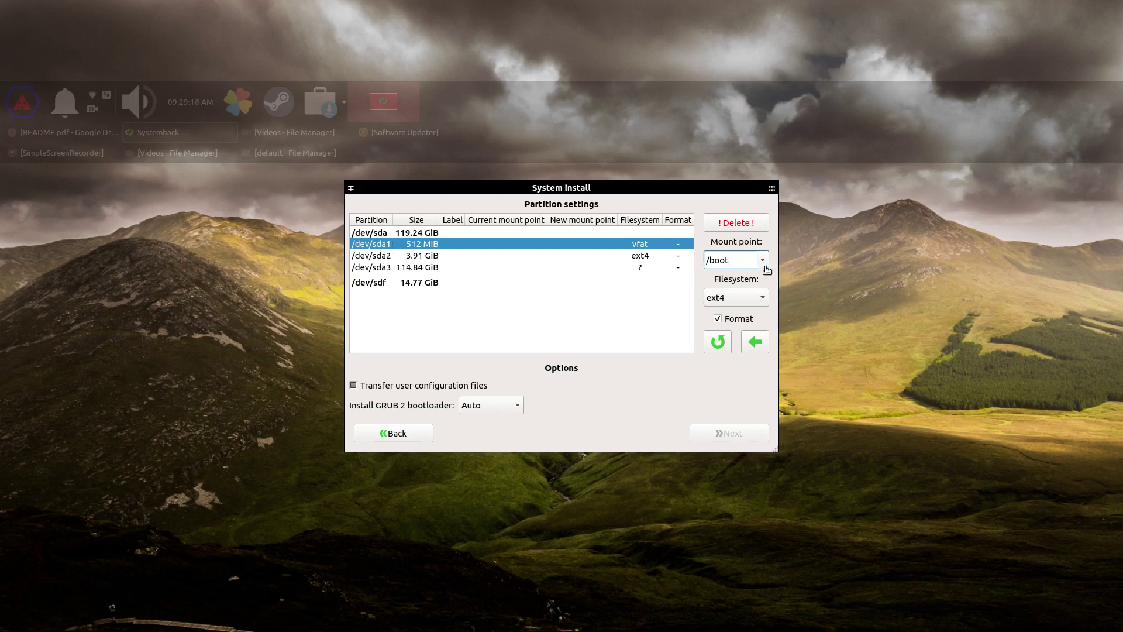
Delete all three partitions, /dev/sda1, /dev/sda2 and /dev/sda3, from /dev/sda.
left_click(730, 225)
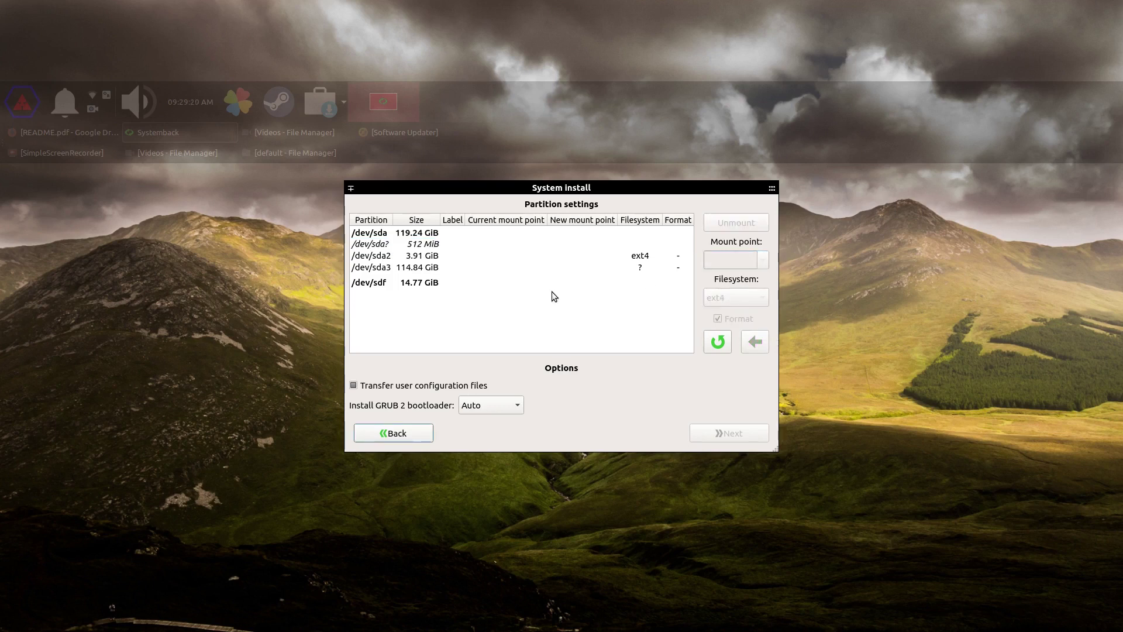
left_click(408, 258)
left_click(732, 222)
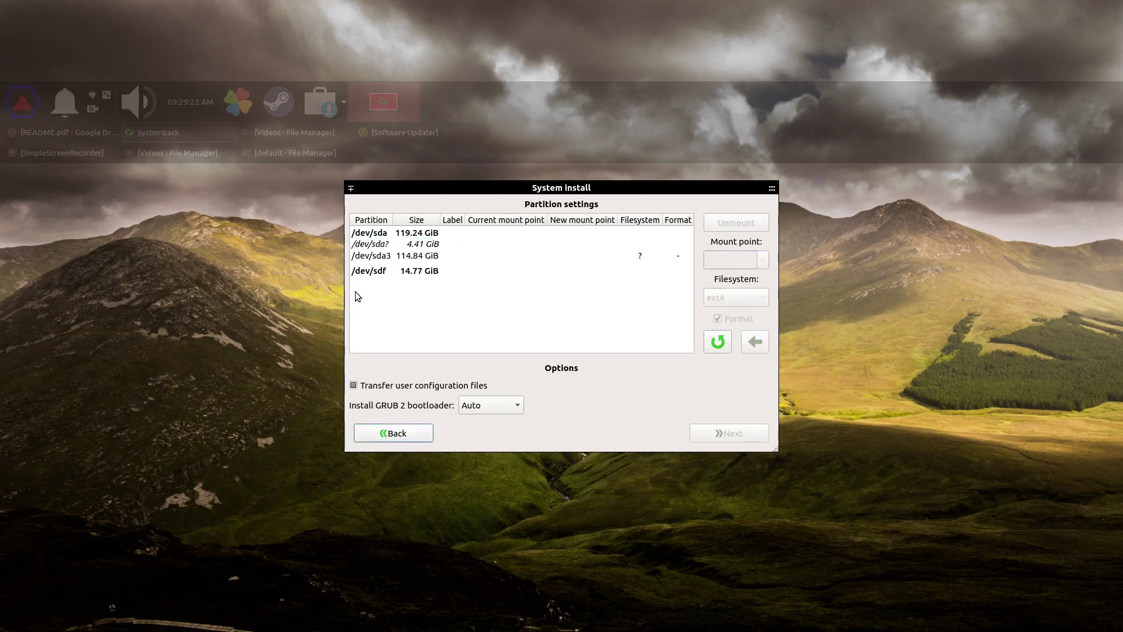
left_click(408, 255)
left_click(755, 221)
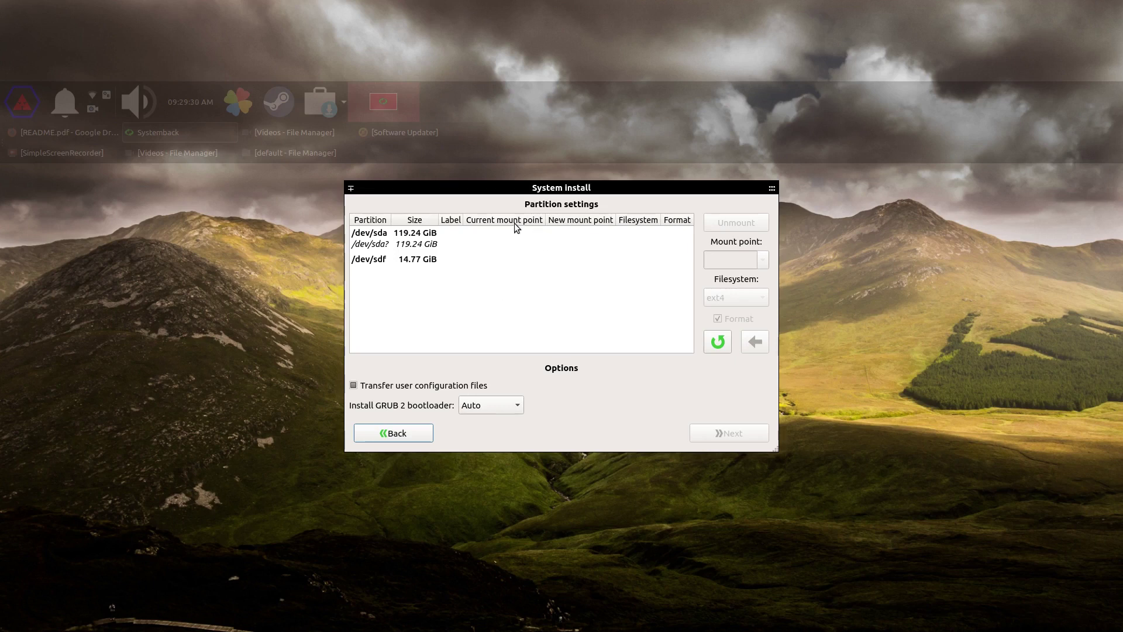
Create a 4000 MiB (3.91 GiB) first partition, leaving 115.34 GiB free, and close the file manager.
left_click(410, 248)
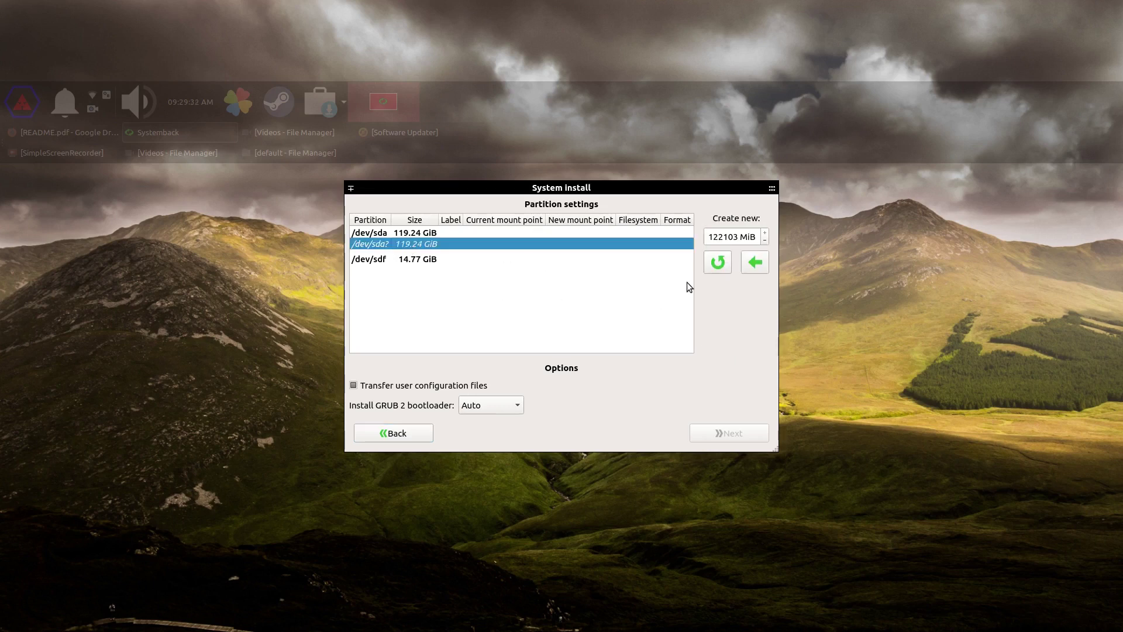
double_click(727, 243)
type("4000")
left_click(756, 262)
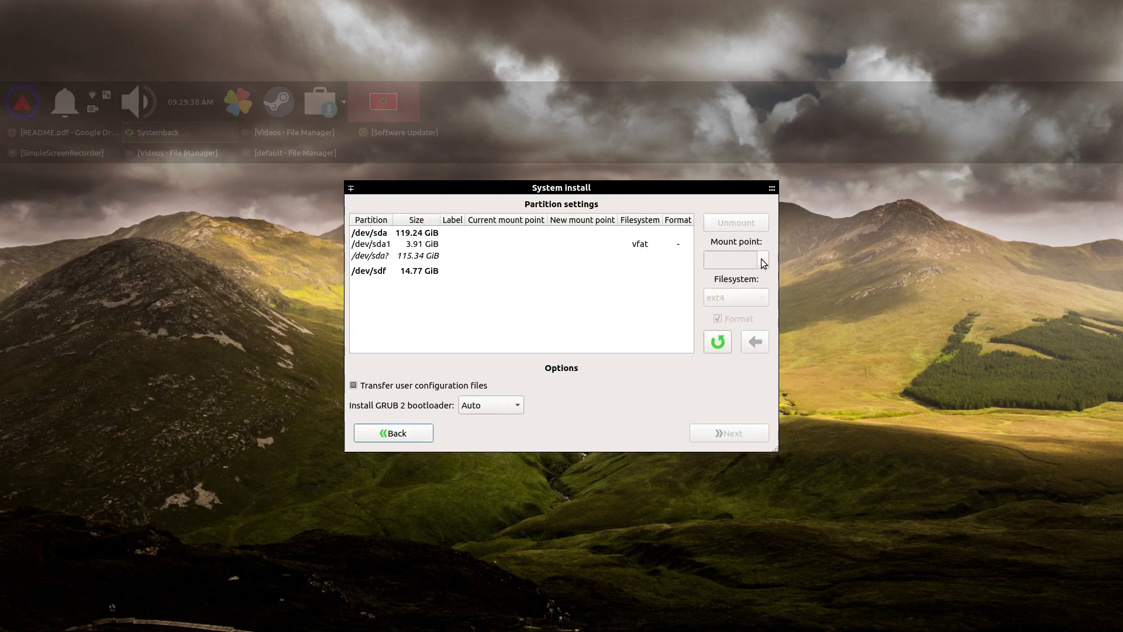
left_click(376, 257)
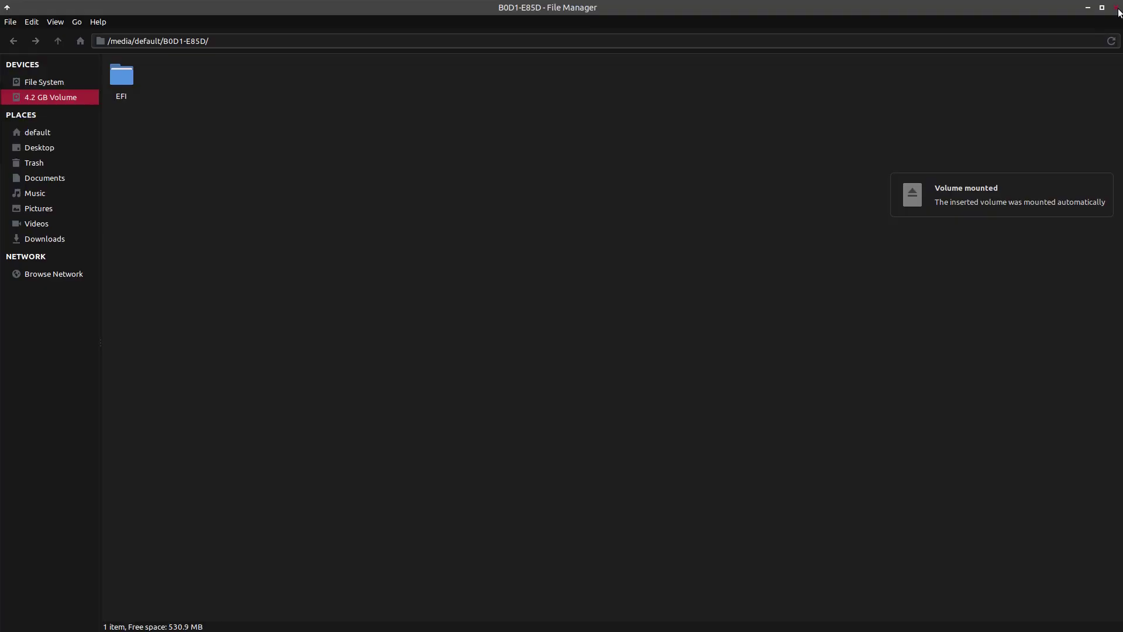
left_click(1116, 7)
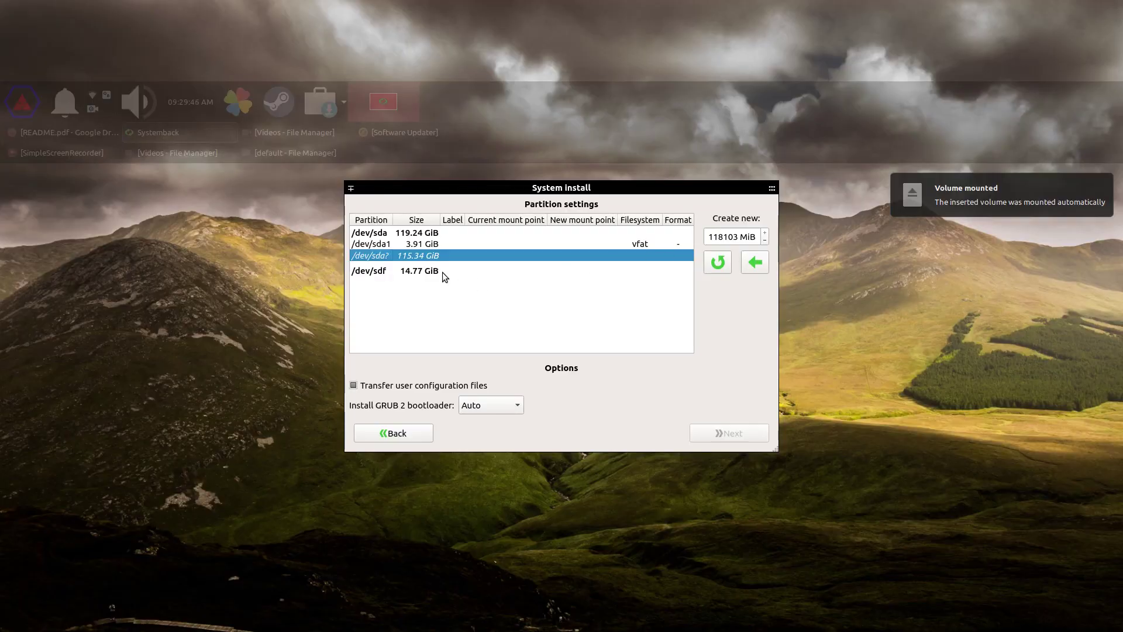
Unmount the 3.91 GiB /dev/sda1 and make it a swap partition.
left_click(718, 262)
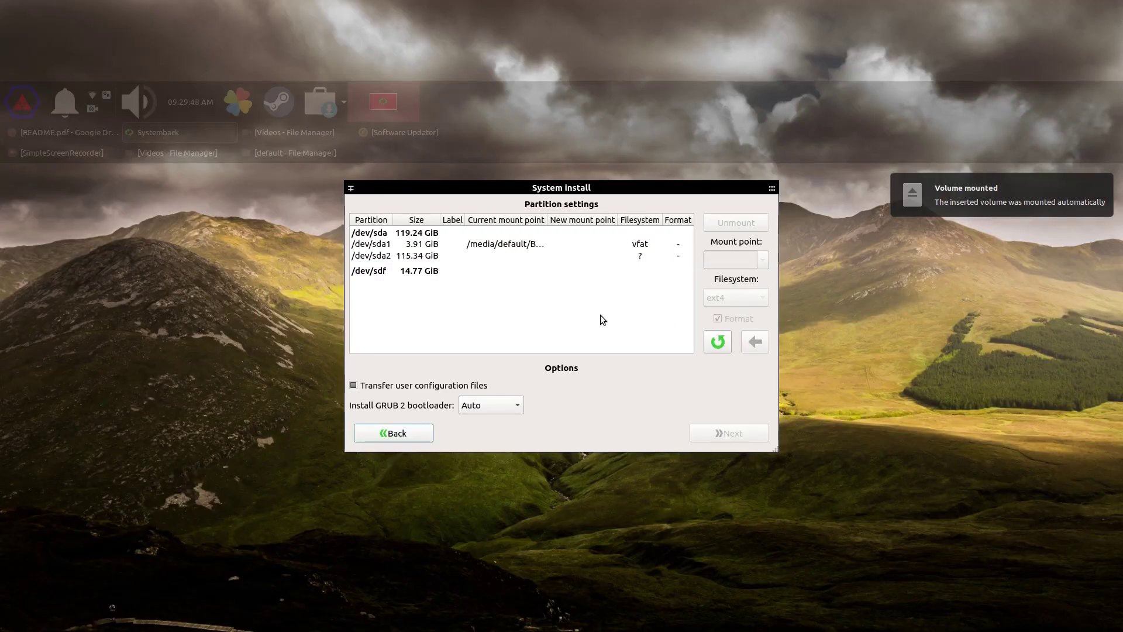
left_click(401, 249)
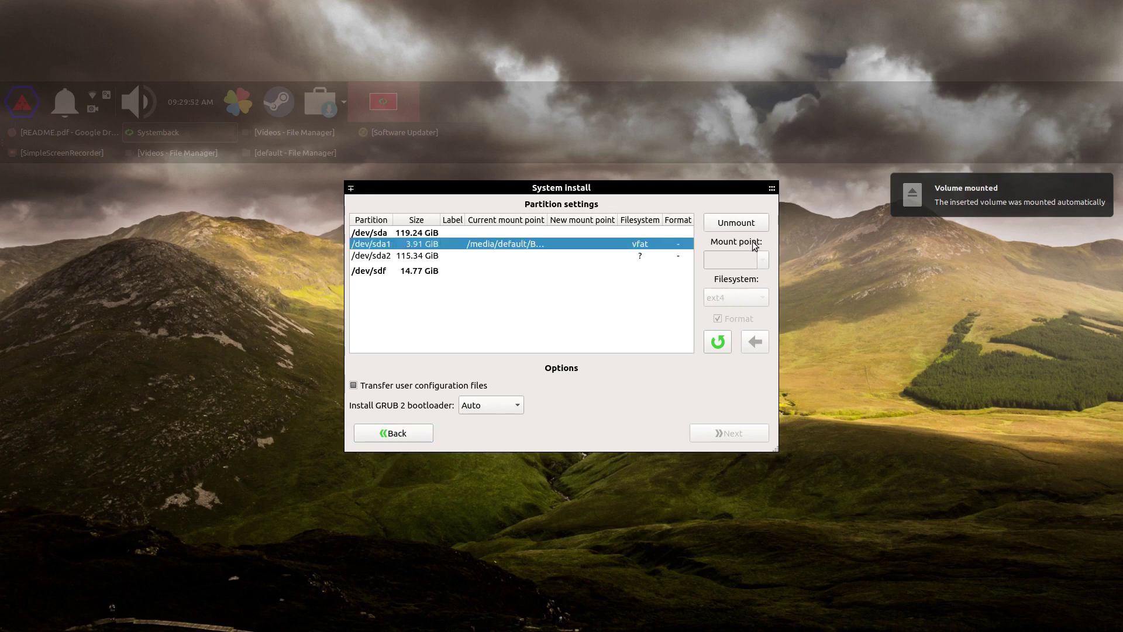
left_click(738, 226)
left_click(763, 260)
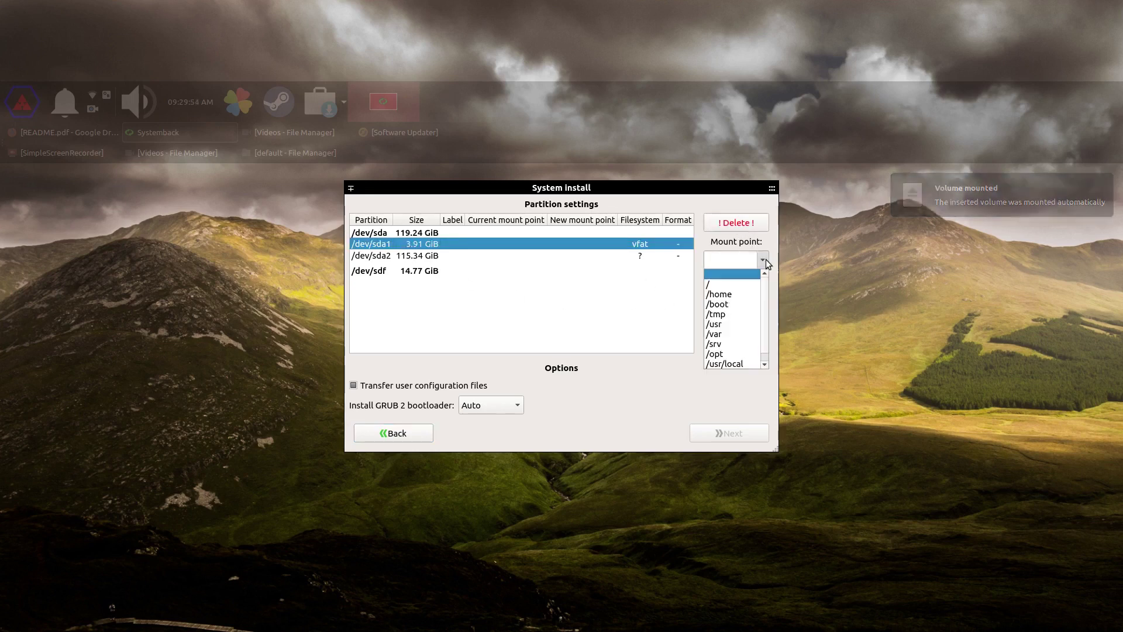
scroll(746, 309, "down", 1)
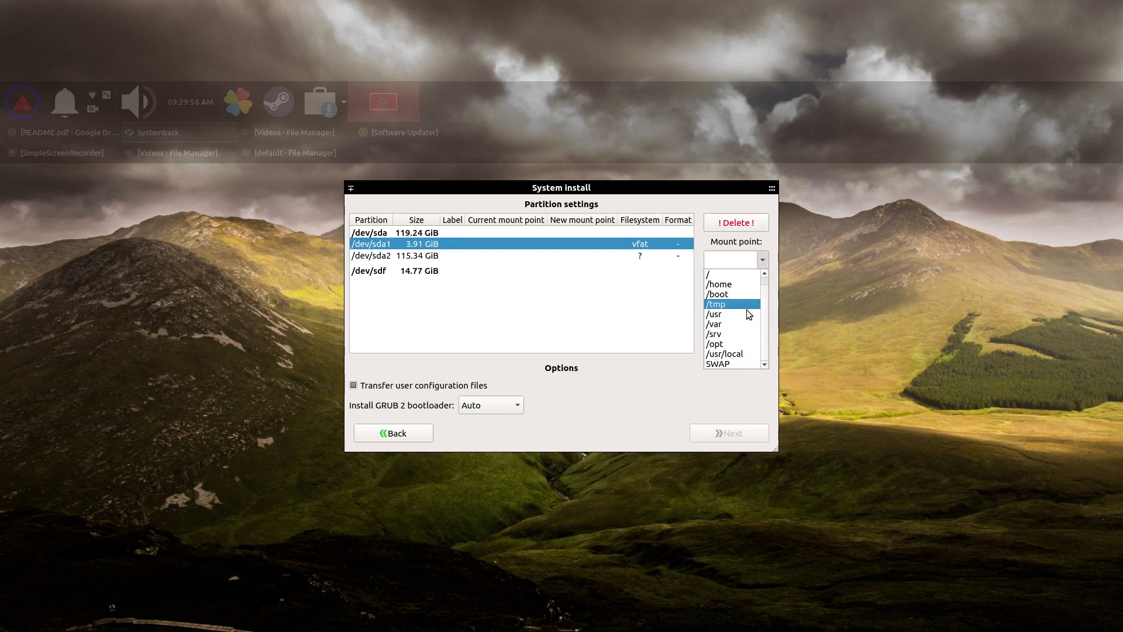
left_click(726, 362)
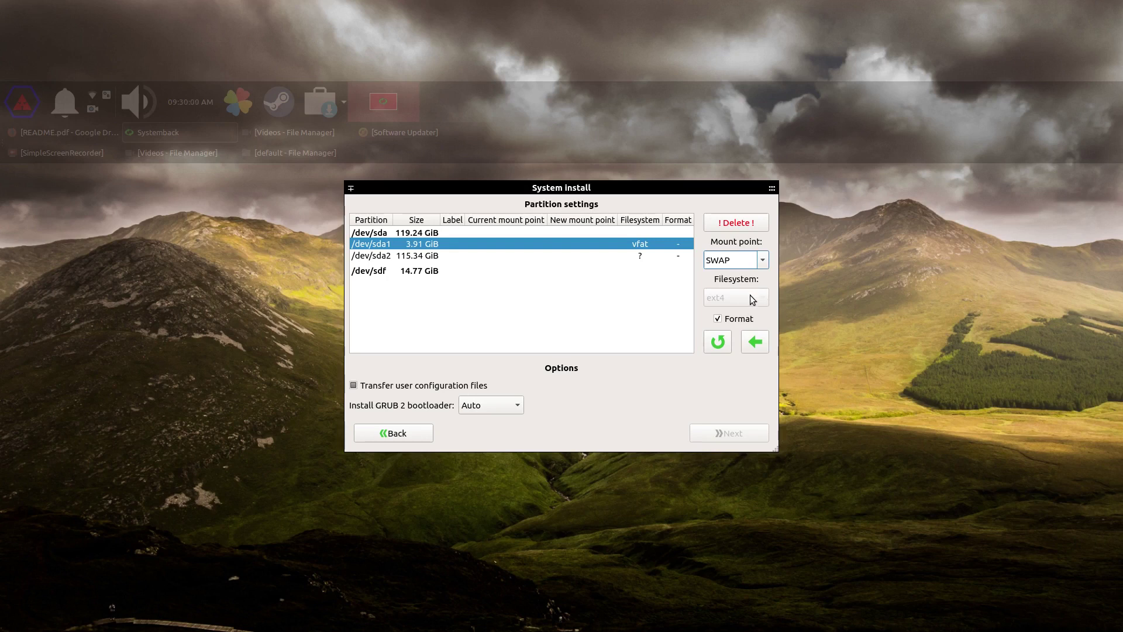
left_click(756, 343)
Make the 115.34 GiB /dev/sda2 the ext4 root (/) and proceed to install confirmation.
left_click(402, 257)
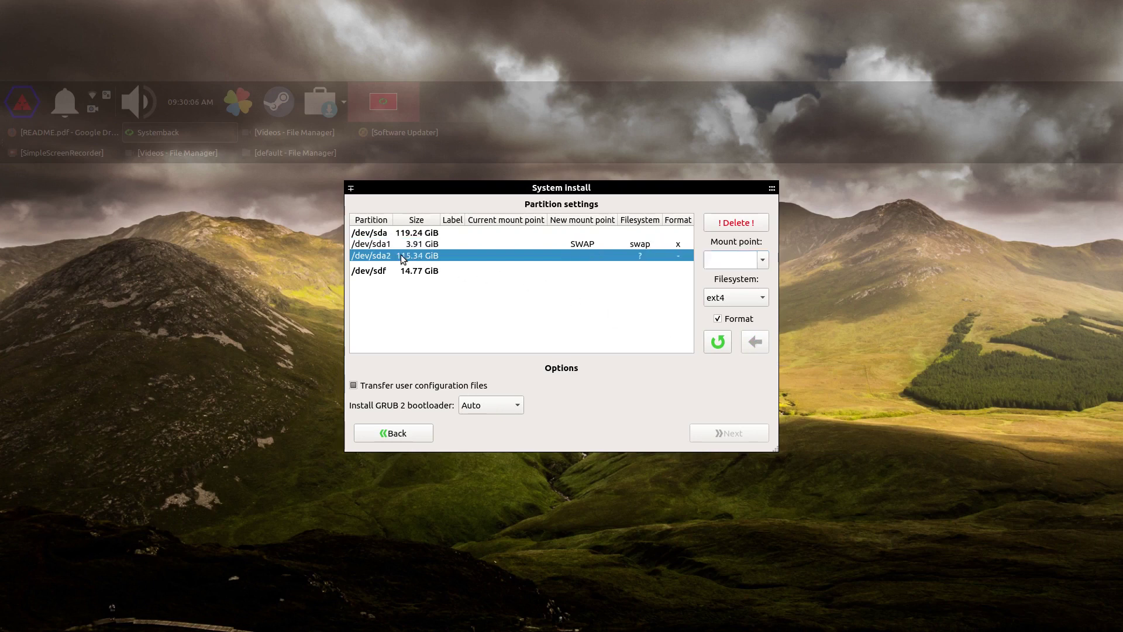
left_click(761, 260)
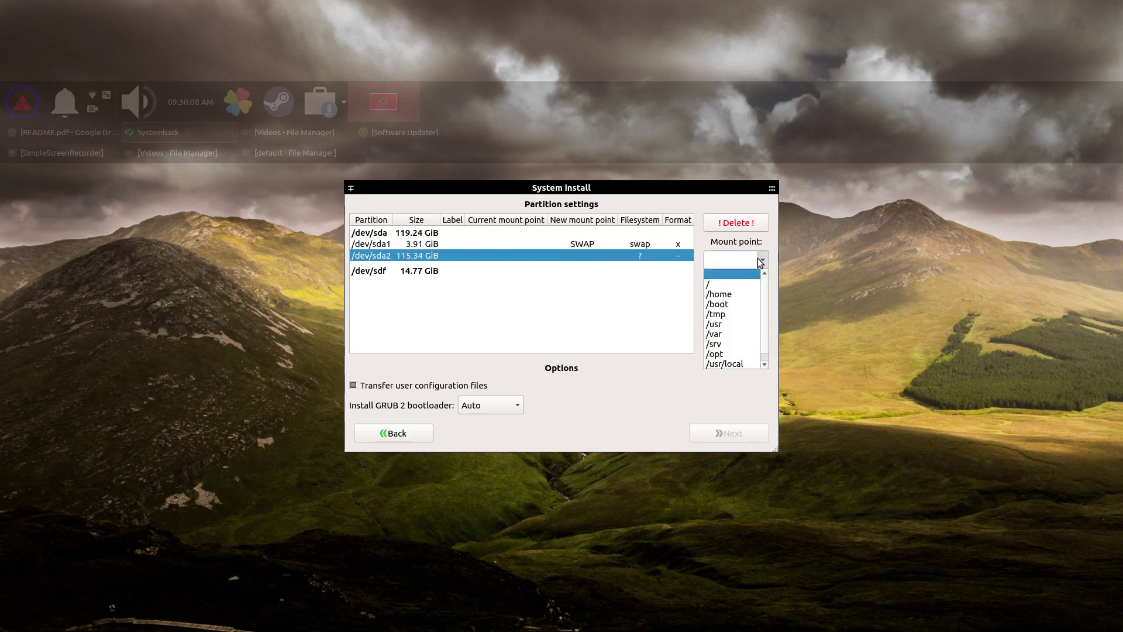
left_click(714, 283)
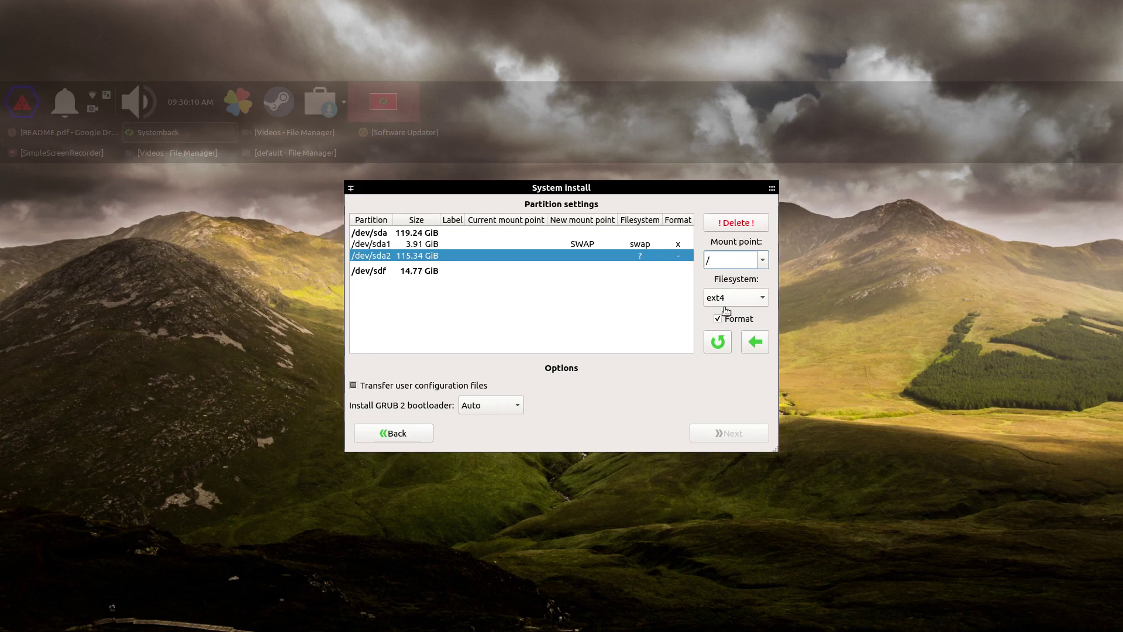
left_click(755, 341)
left_click(738, 434)
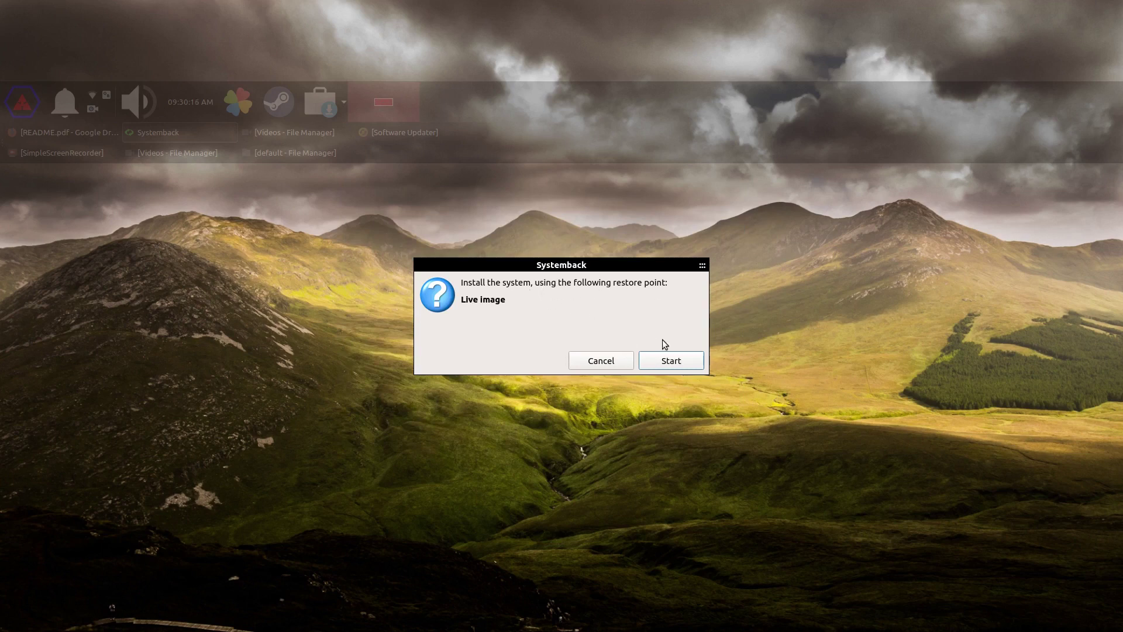
Start the installation, abort it with Interrupt, and reopen the System install page.
left_click(674, 363)
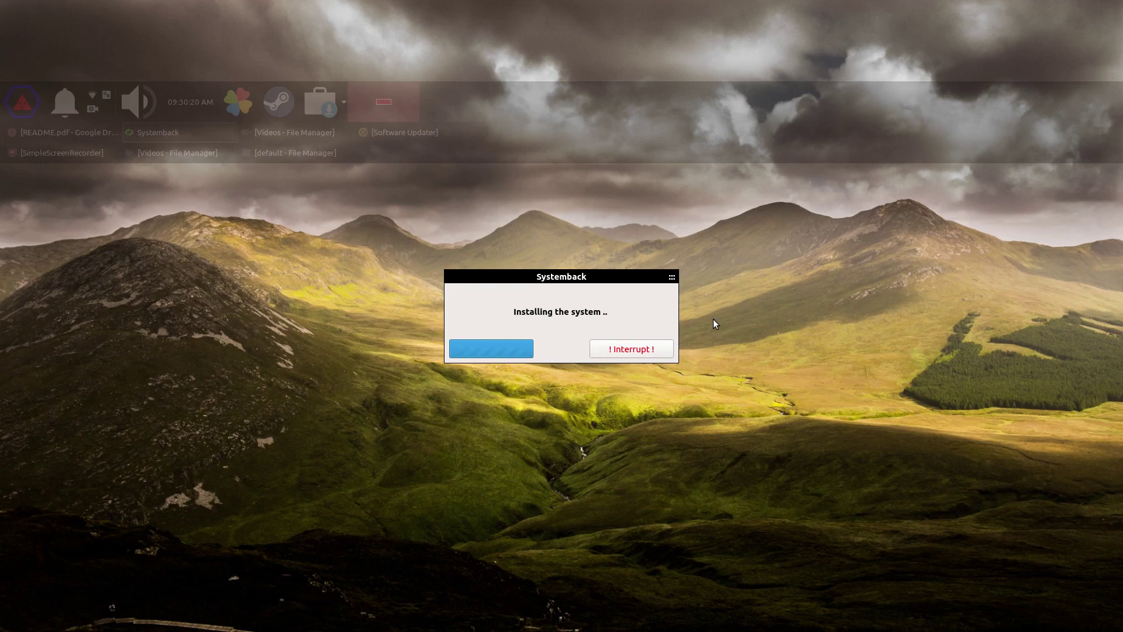
left_click(641, 348)
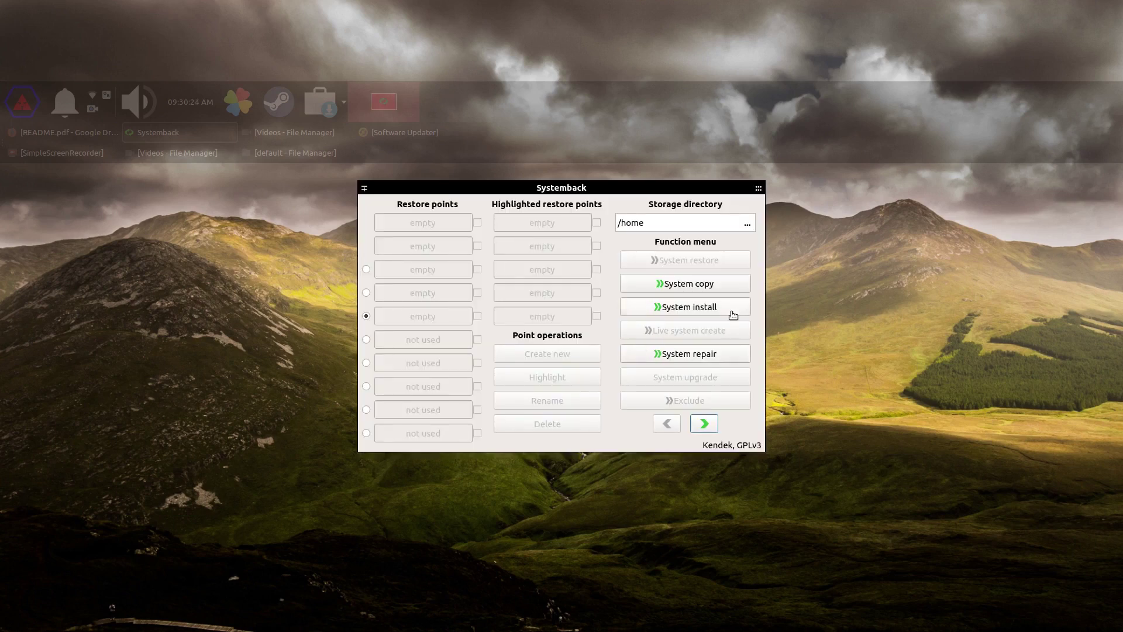
left_click(699, 306)
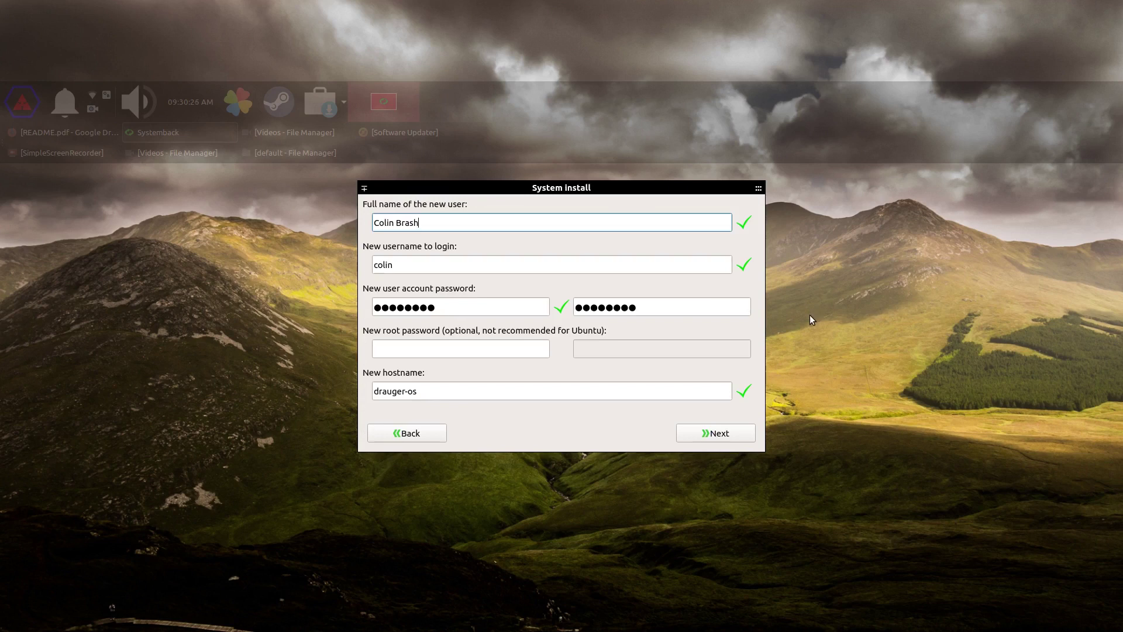
On the partition settings page, enable user configuration and data file transfer and target GRUB 2 to /dev/sda.
left_click(731, 434)
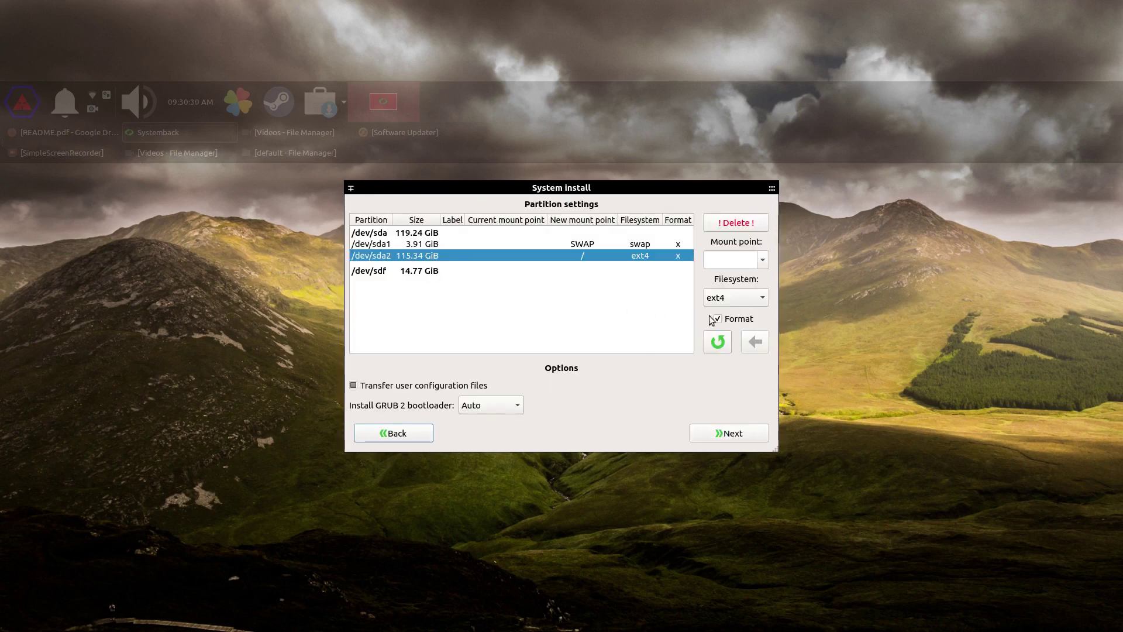
left_click(354, 386)
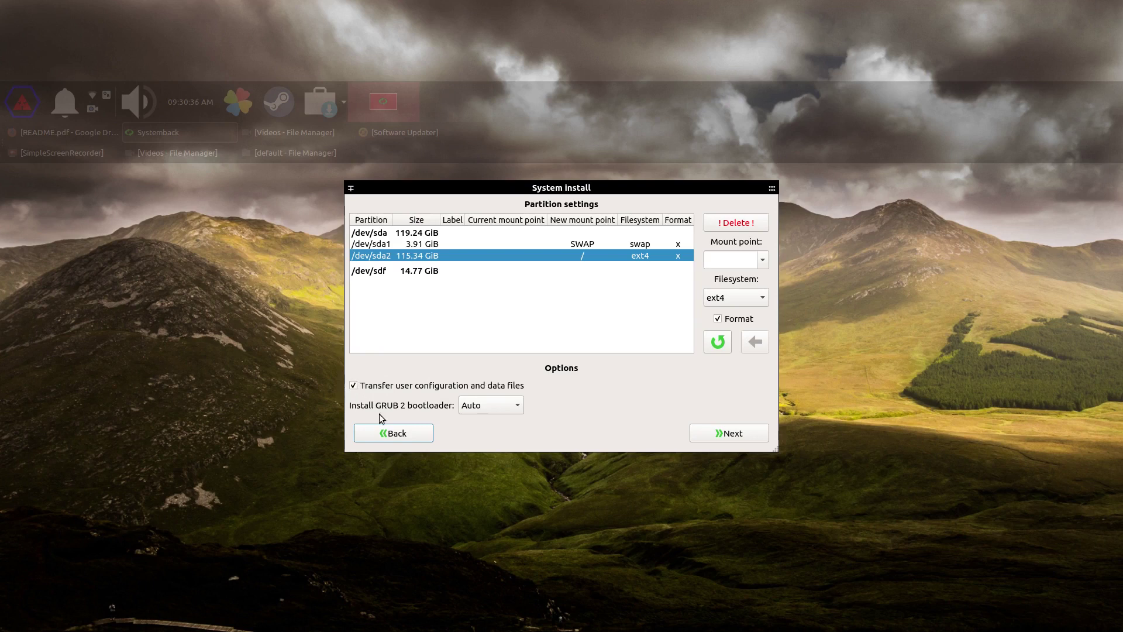
left_click(501, 405)
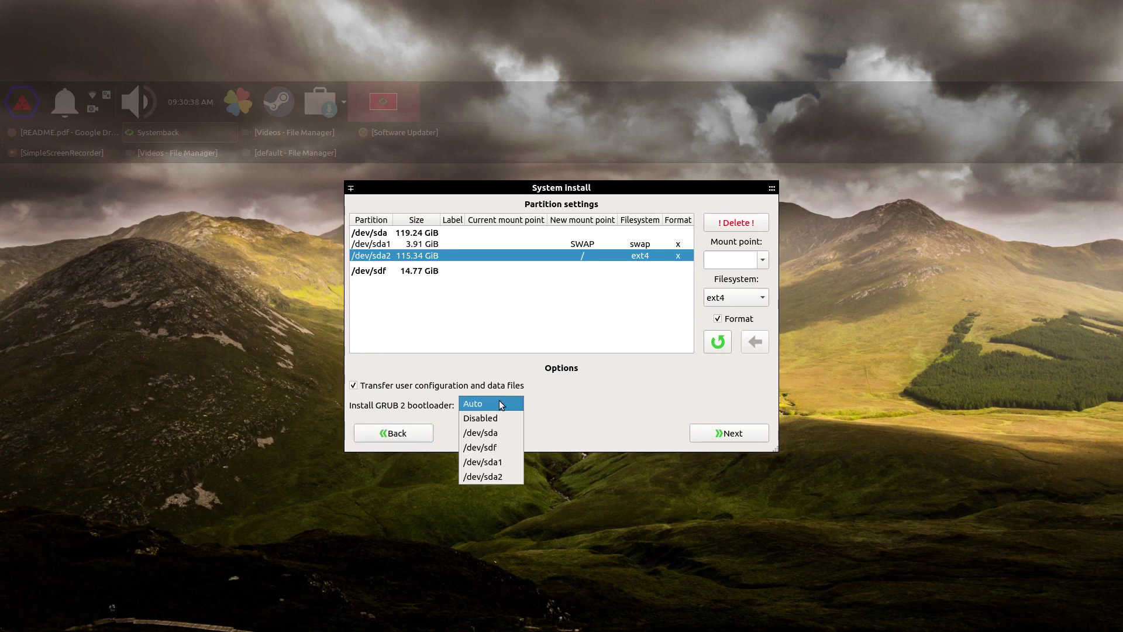
left_click(491, 433)
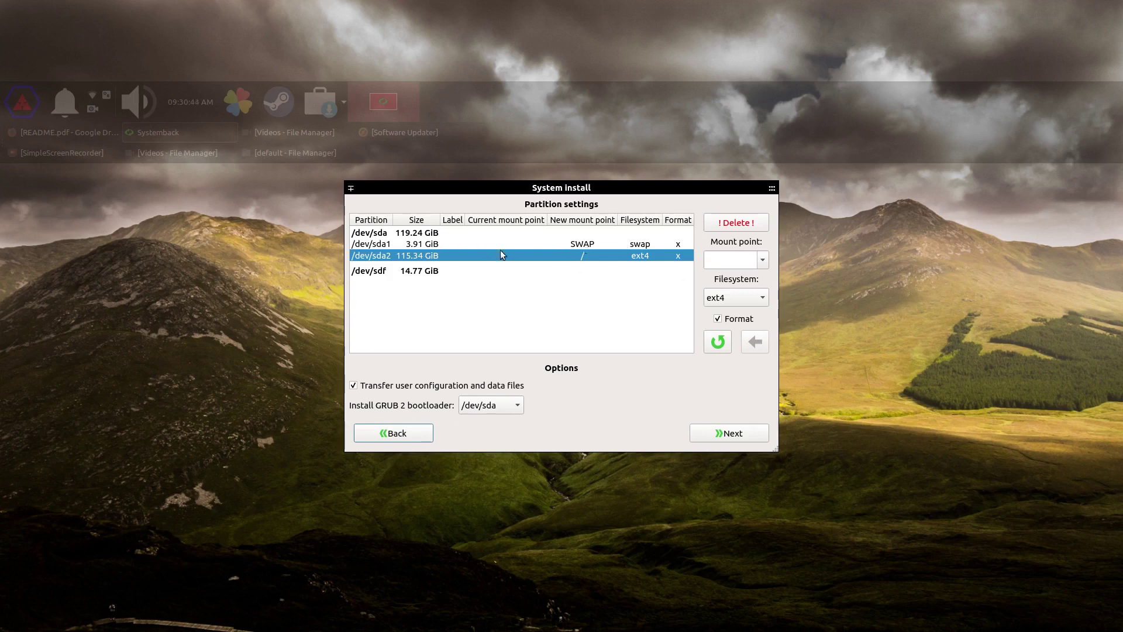
left_click(426, 258)
left_click(355, 386)
left_click(355, 386)
left_click(500, 406)
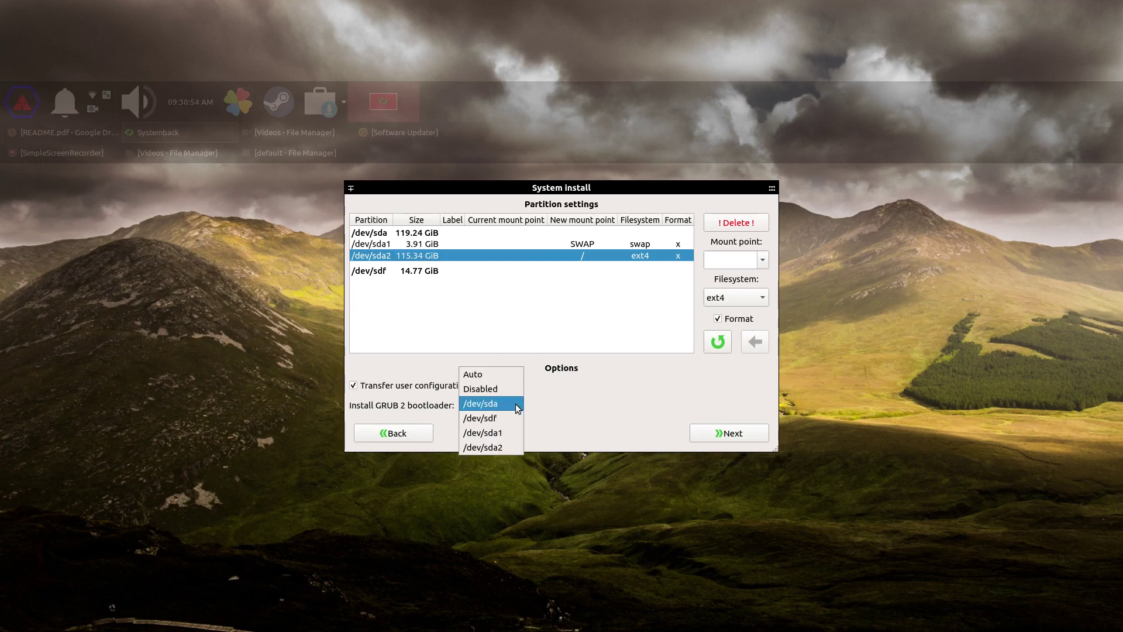
left_click(497, 403)
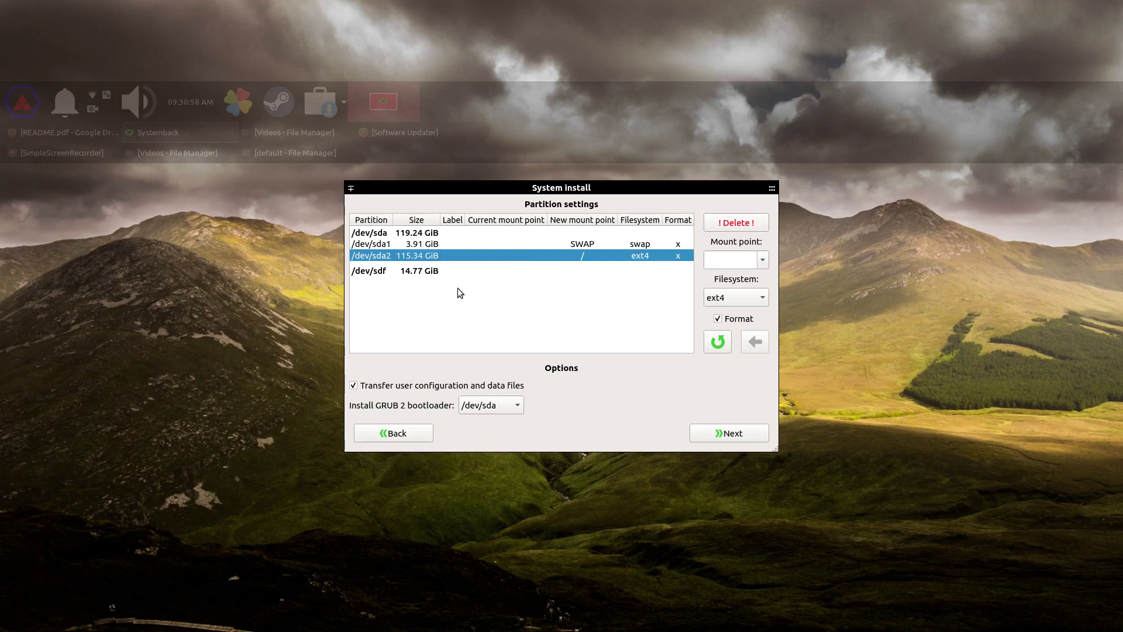
Confirm and start installing the system from the Live image restore point.
left_click(747, 439)
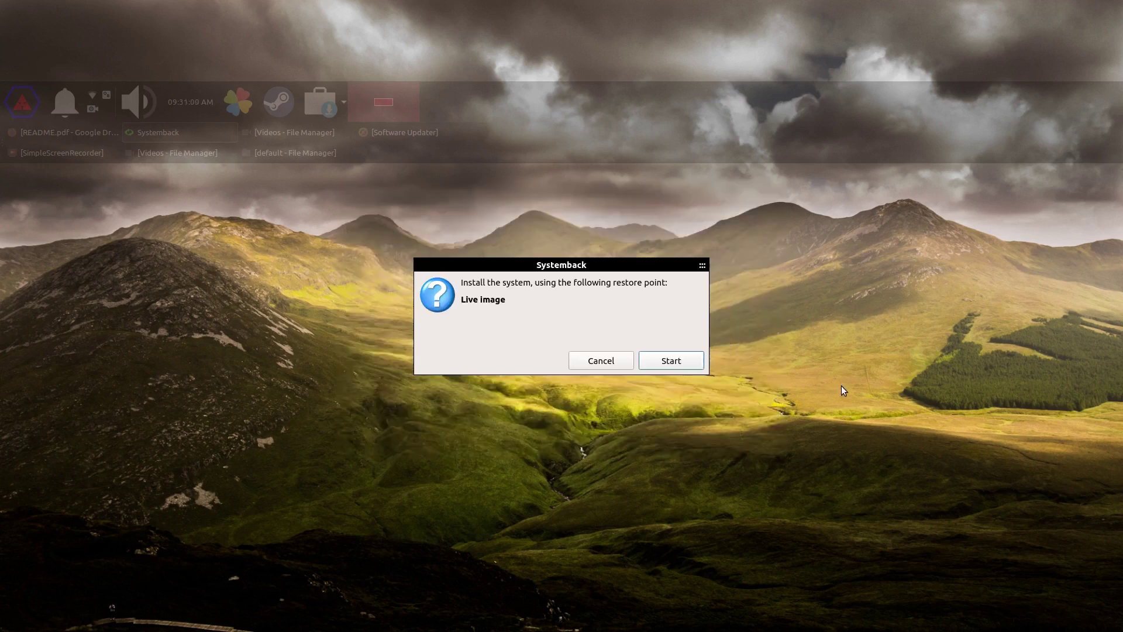
left_click(679, 358)
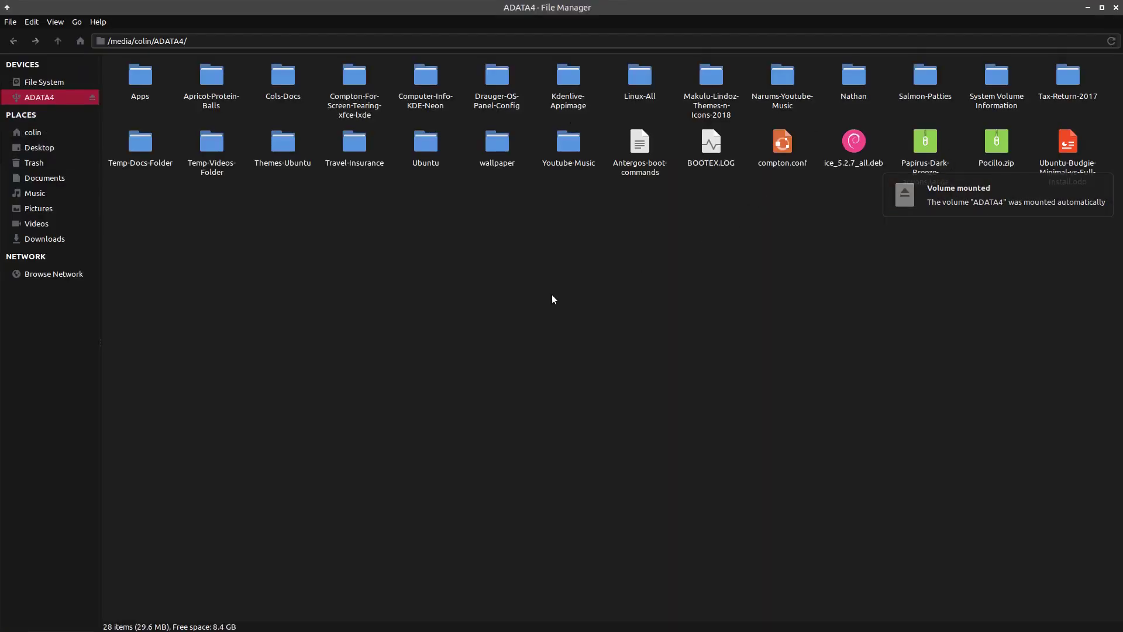
Open Drauger-OS-Panel-Config on ADATA4 and copy the Cols-Gaming-Config.tar.bz2 archive.
left_click_drag(648, 8, 515, 208)
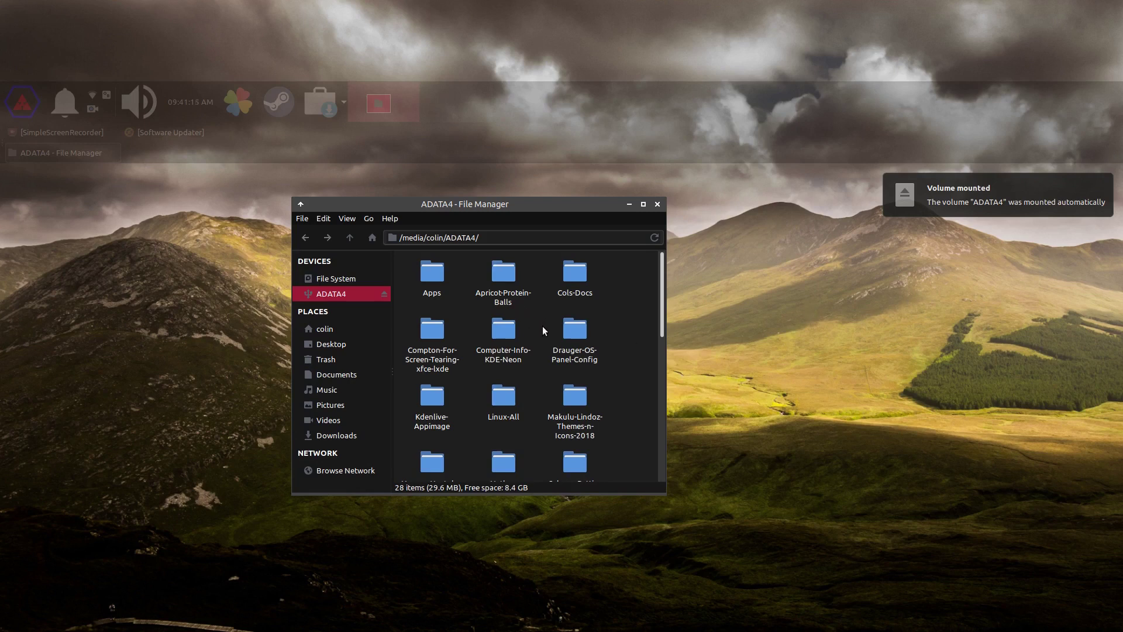
double_click(585, 333)
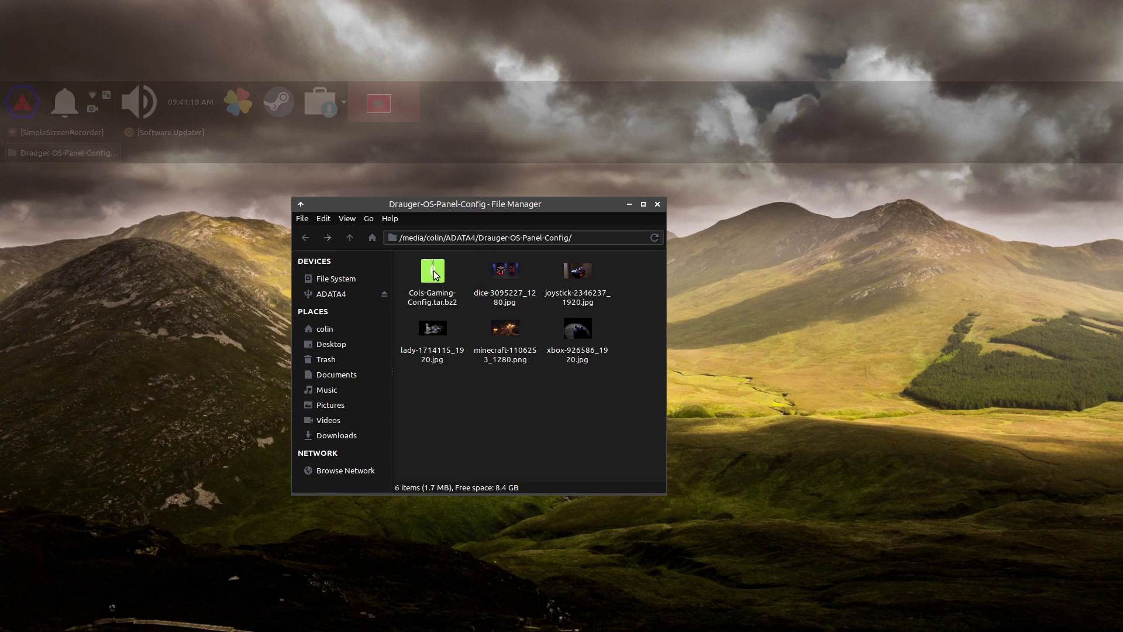
right_click(433, 270)
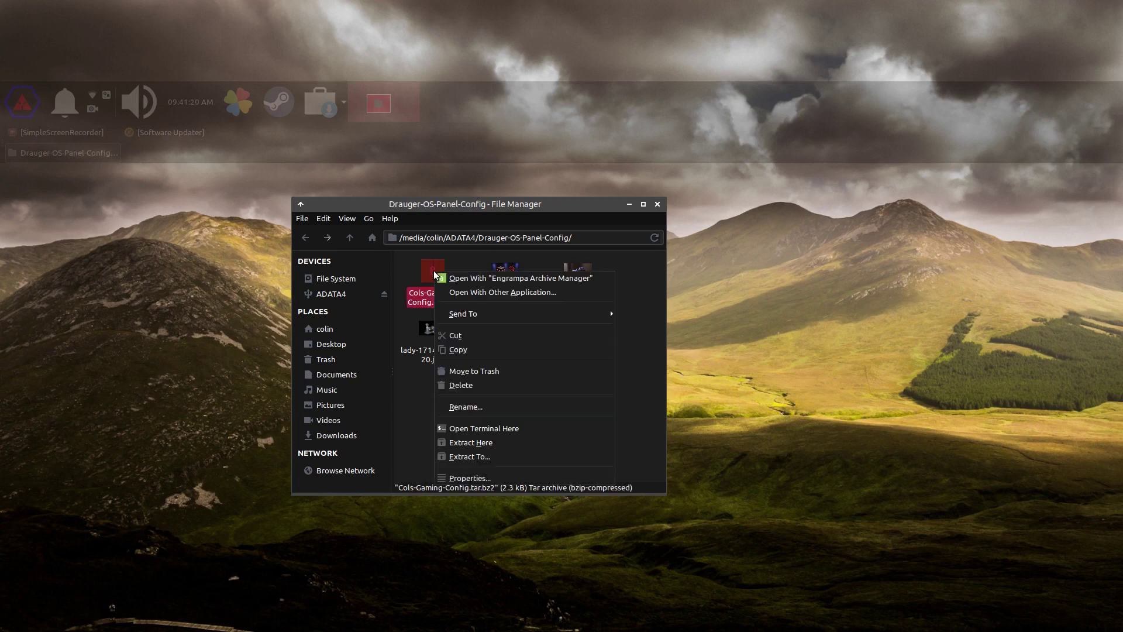
left_click(486, 349)
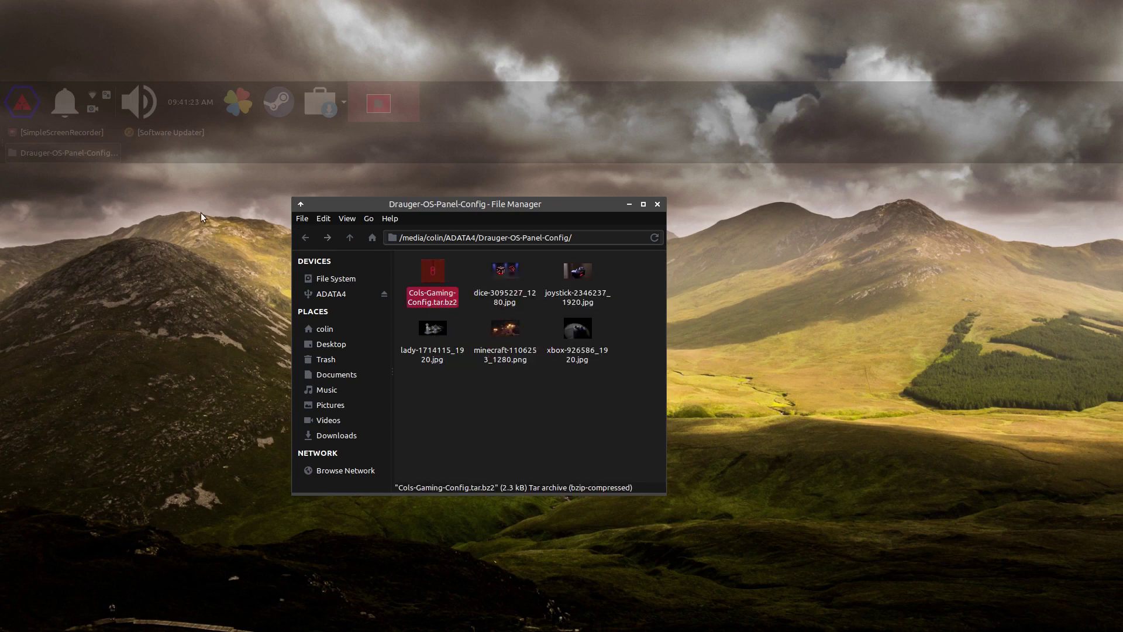
Open a new file manager at home and browse into the hidden .local/share folder.
left_click(21, 104)
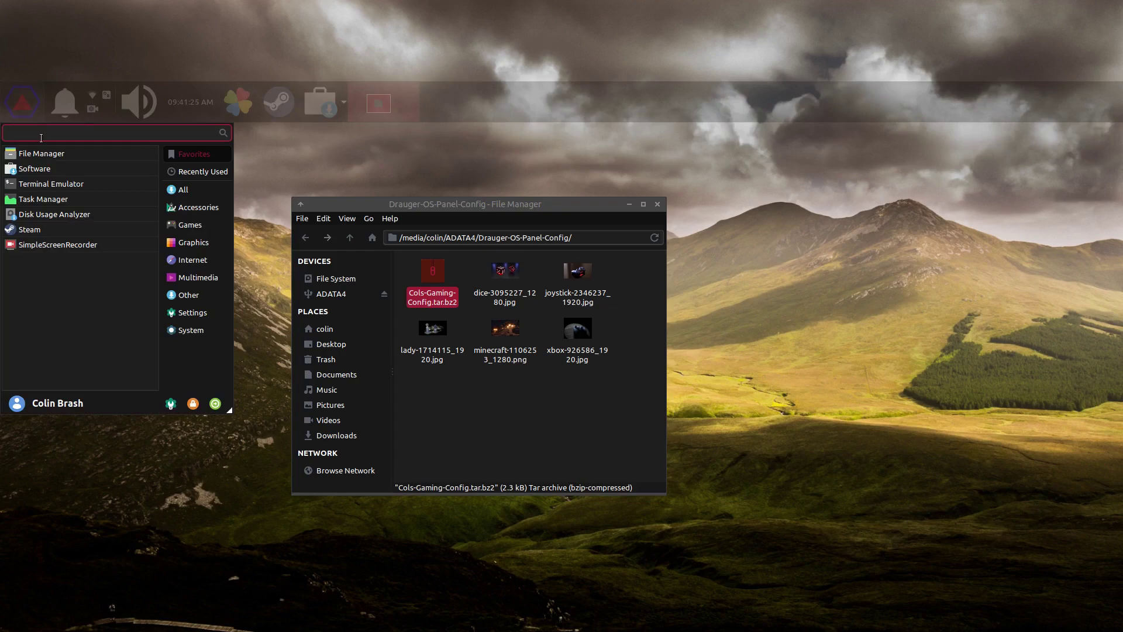
left_click(33, 154)
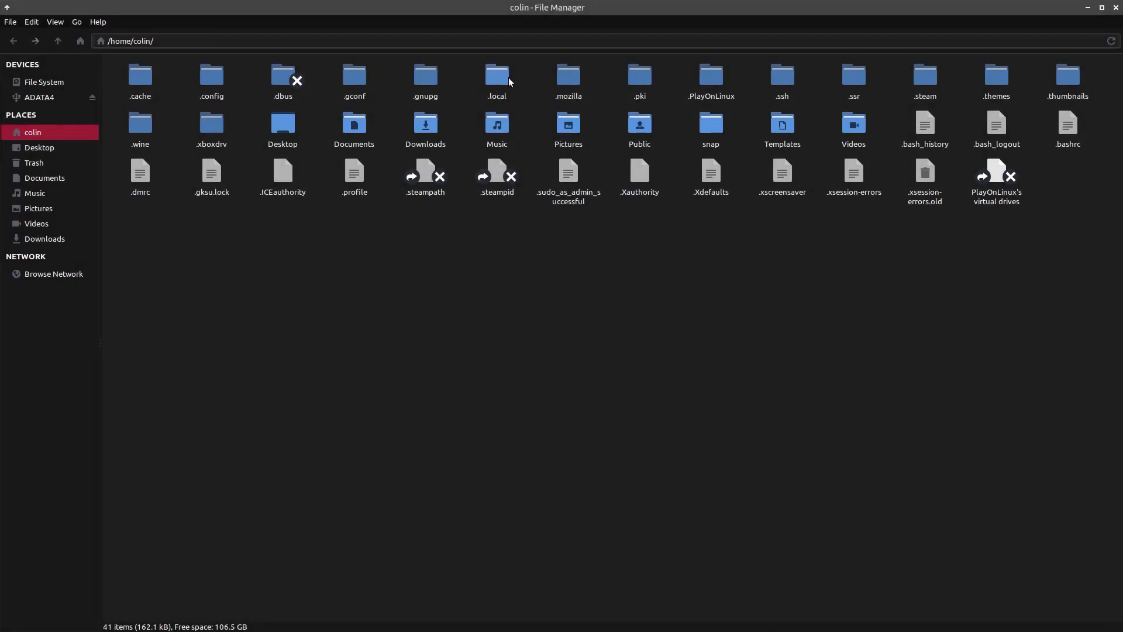
double_click(496, 74)
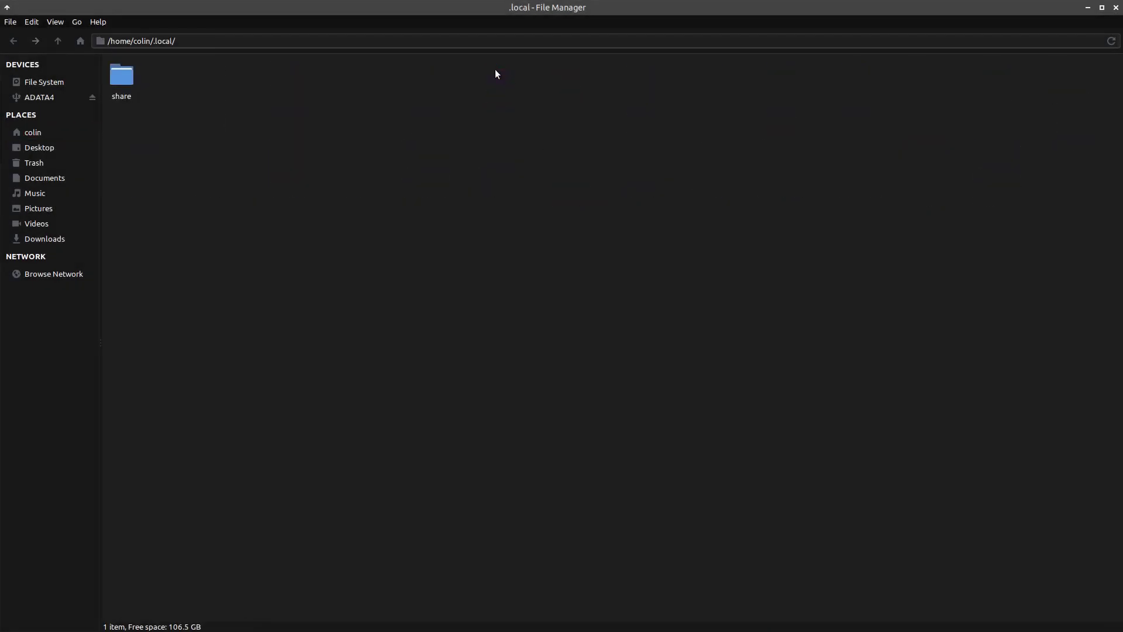
double_click(120, 77)
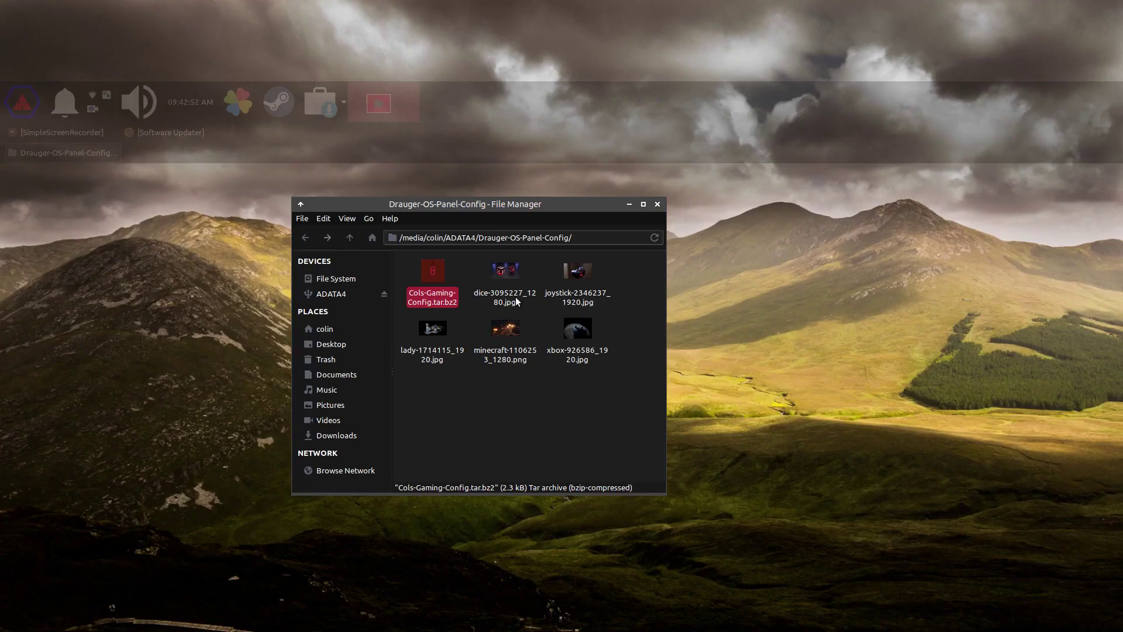
Launch Xfce Panel Switch through an application menu search for 'switc'.
left_click(26, 93)
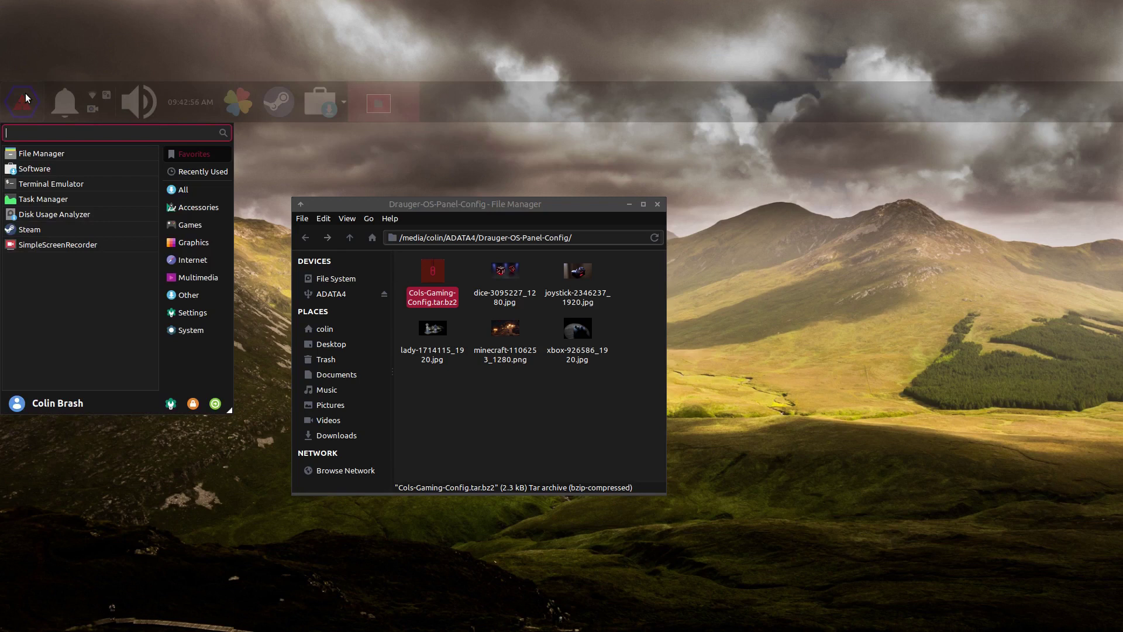
type("switc")
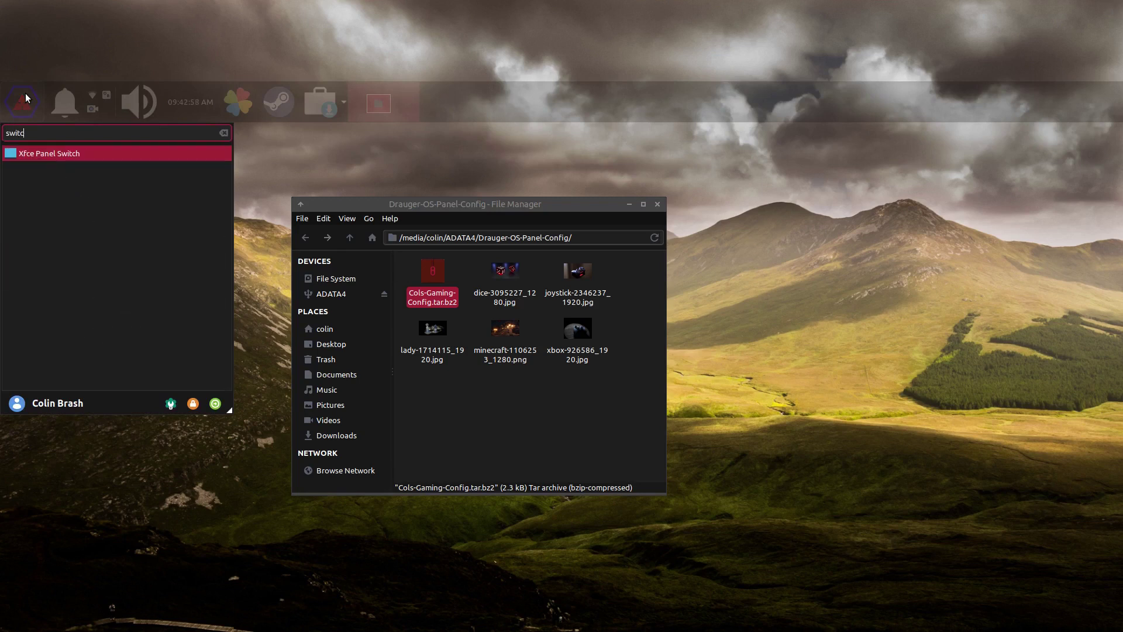
left_click(57, 151)
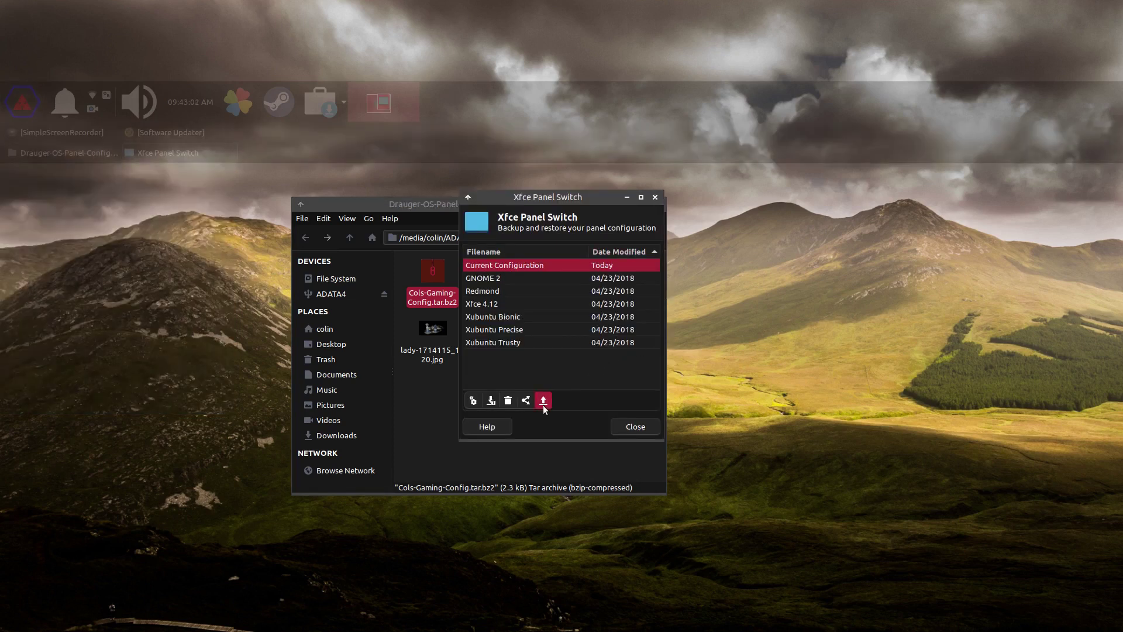
left_click(424, 391)
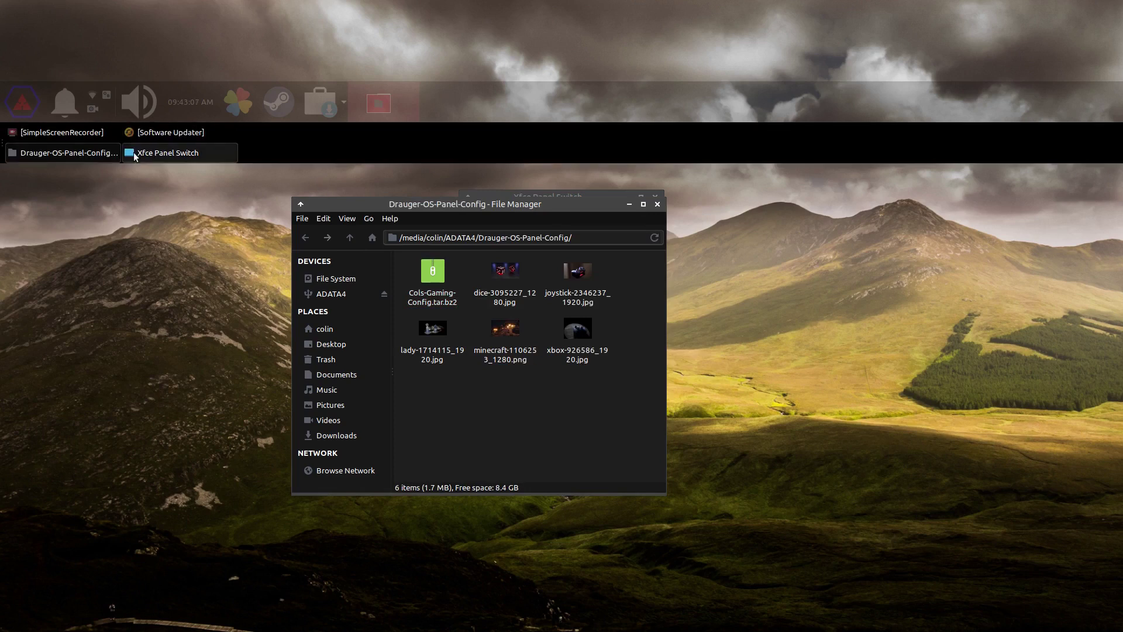
Return to the home folder in a maximized file manager and show hidden files.
left_click(52, 156)
left_click(52, 157)
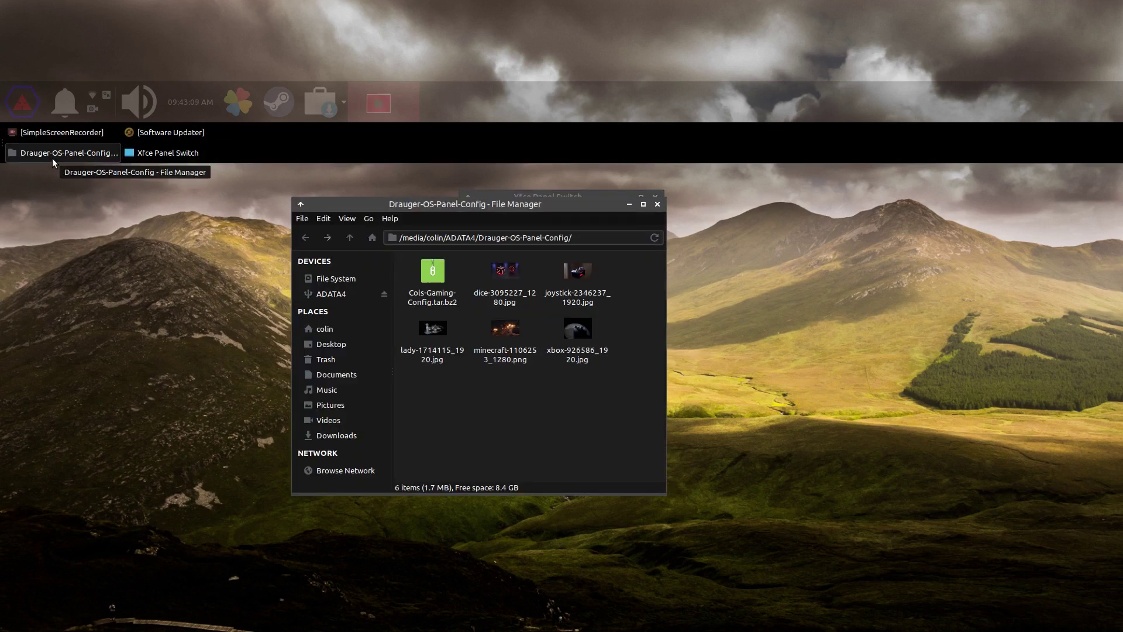
left_click(323, 331)
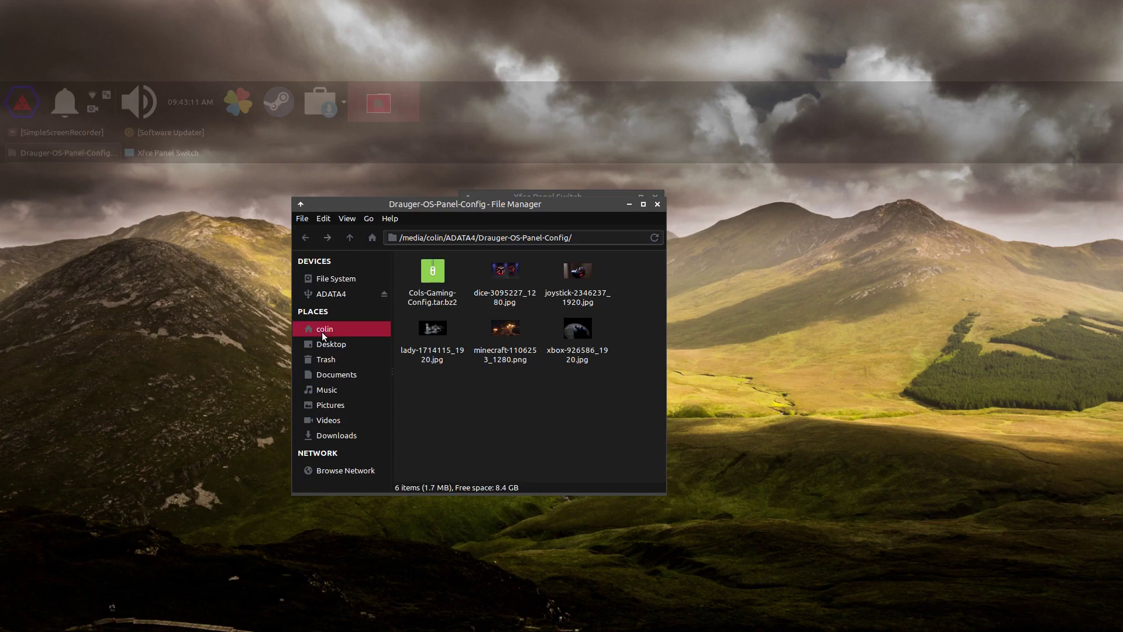
double_click(505, 205)
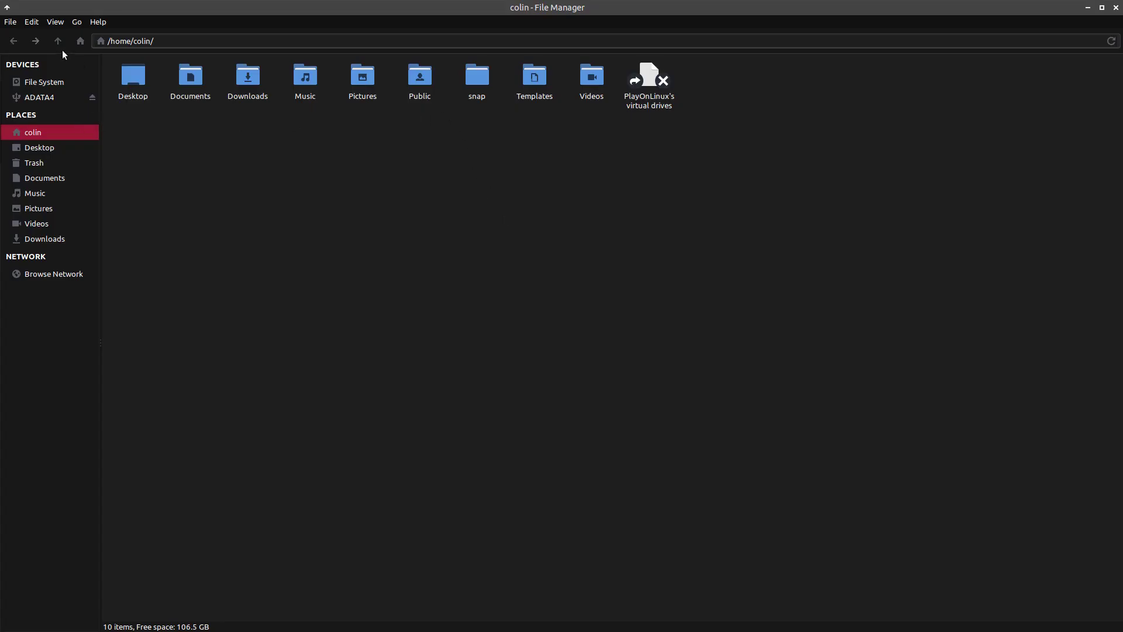
left_click(55, 22)
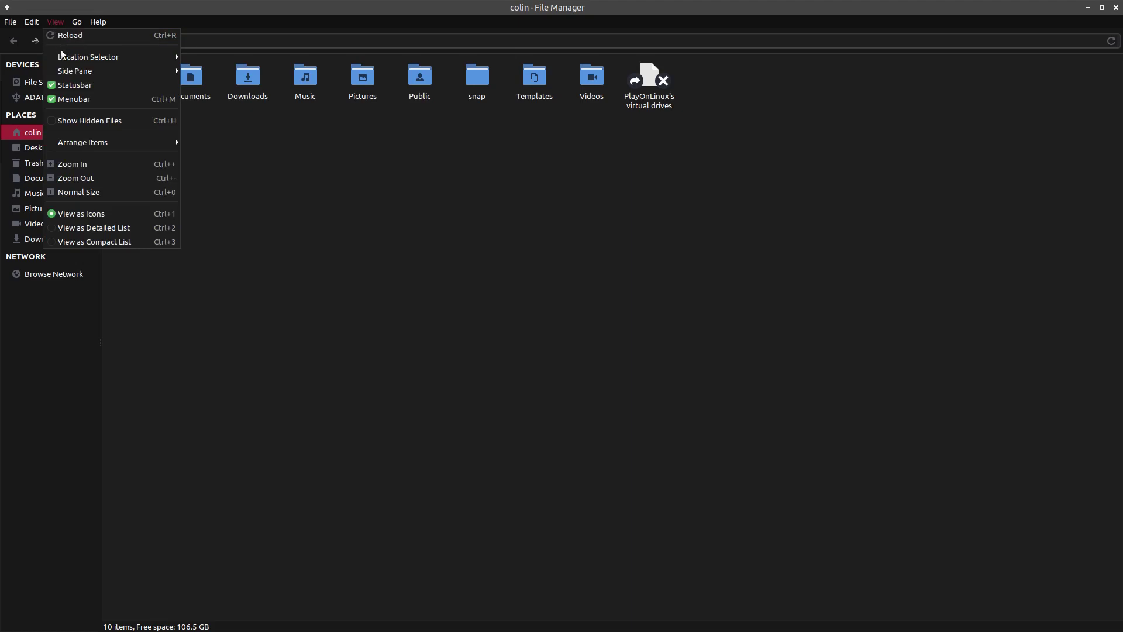
left_click(78, 122)
Paste Cols-Gaming-Config.tar.bz2 into ~/.local/share/xfpanel-switch, then close Xfce Panel Switch.
double_click(505, 73)
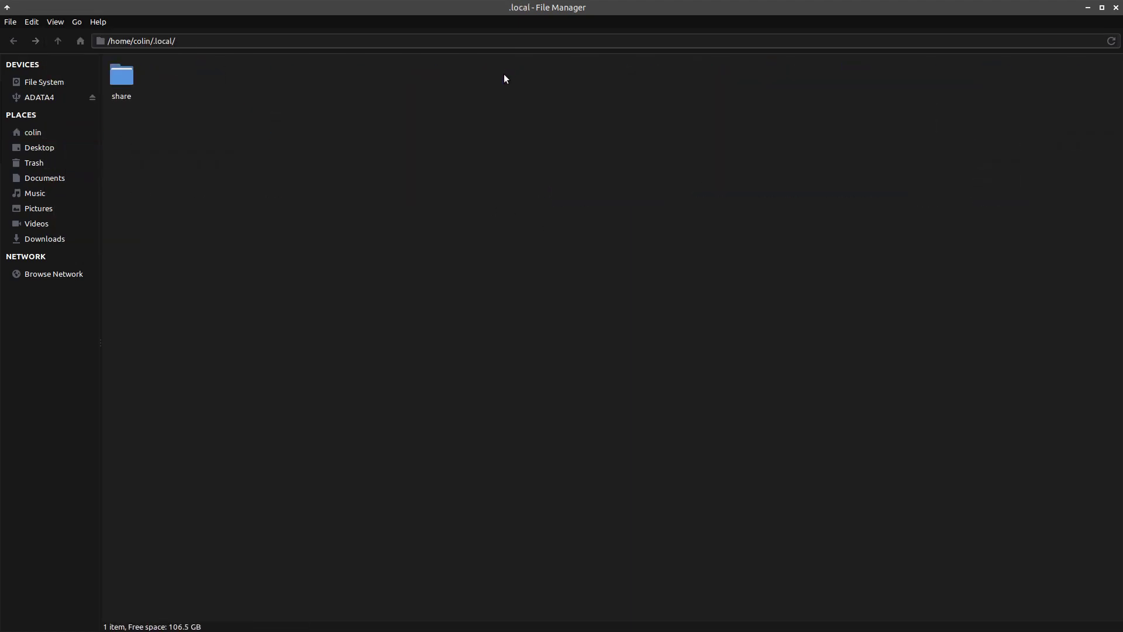
double_click(124, 80)
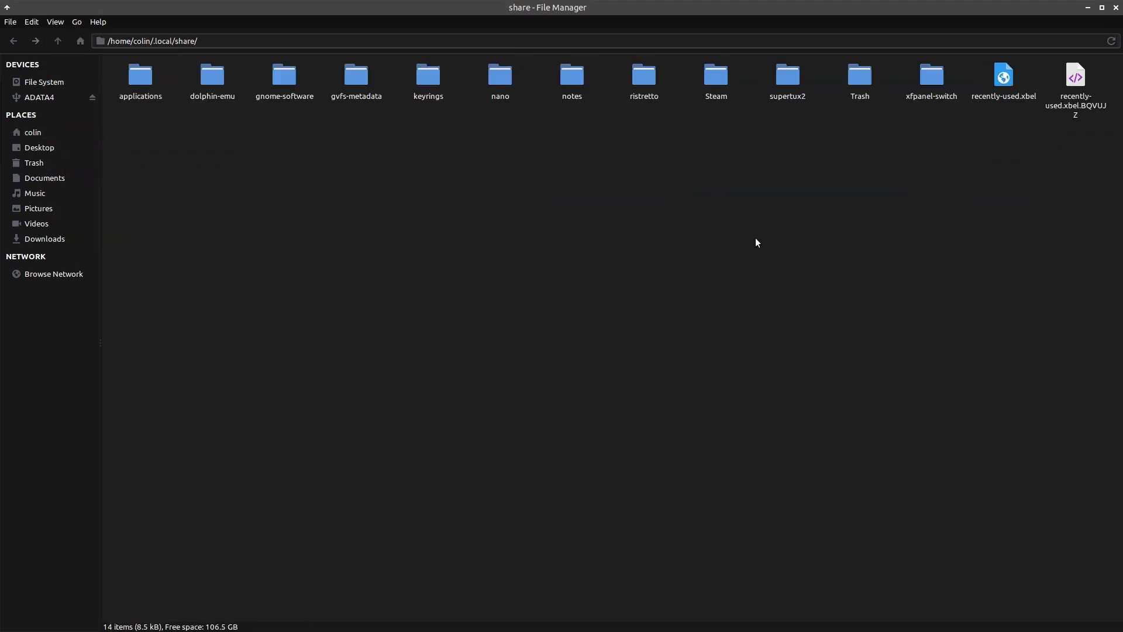
double_click(931, 76)
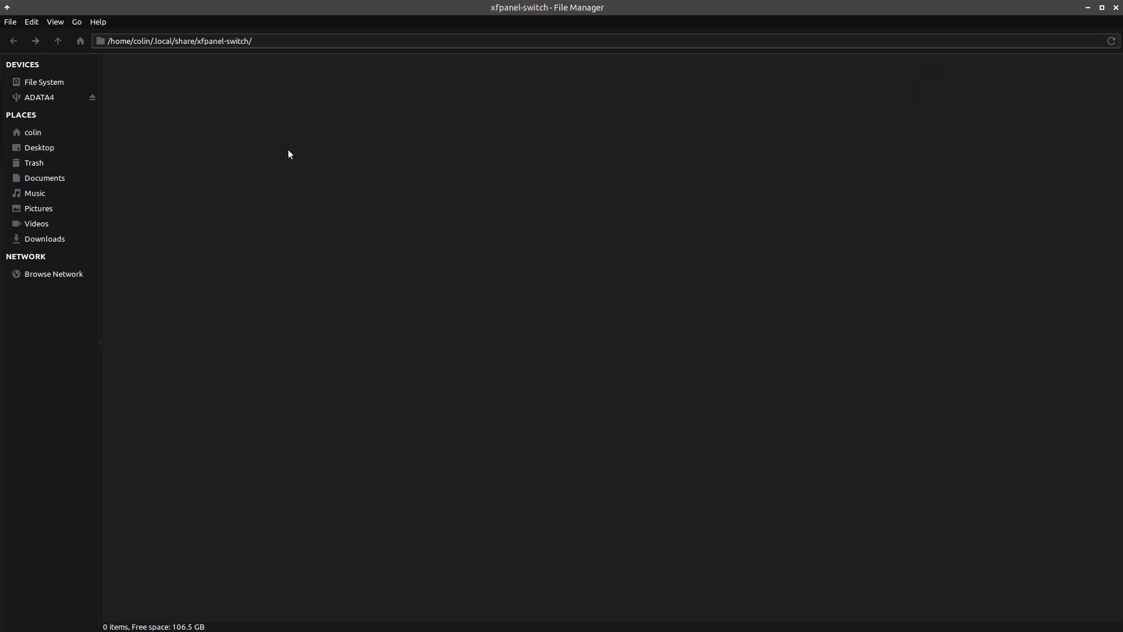
right_click(220, 126)
left_click(252, 168)
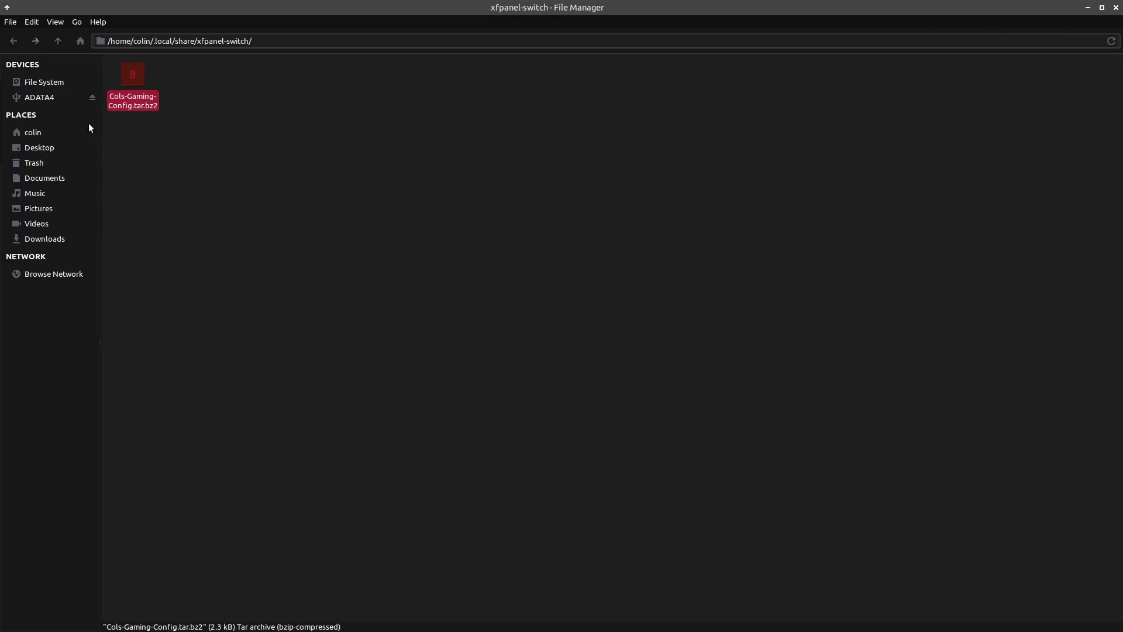
left_click(1088, 7)
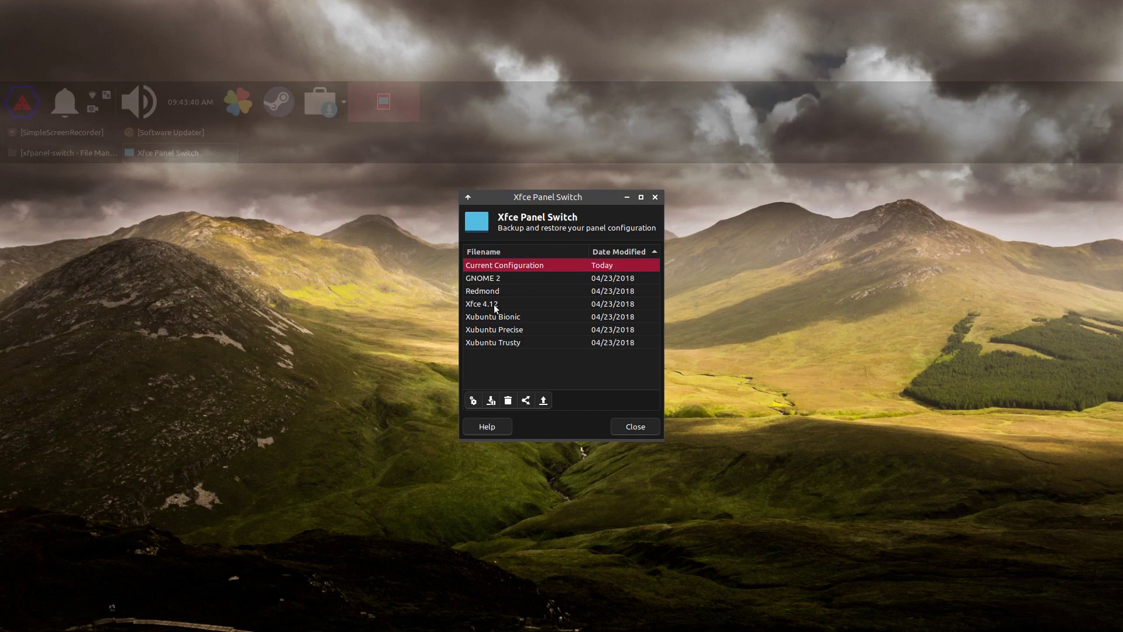
left_click(634, 427)
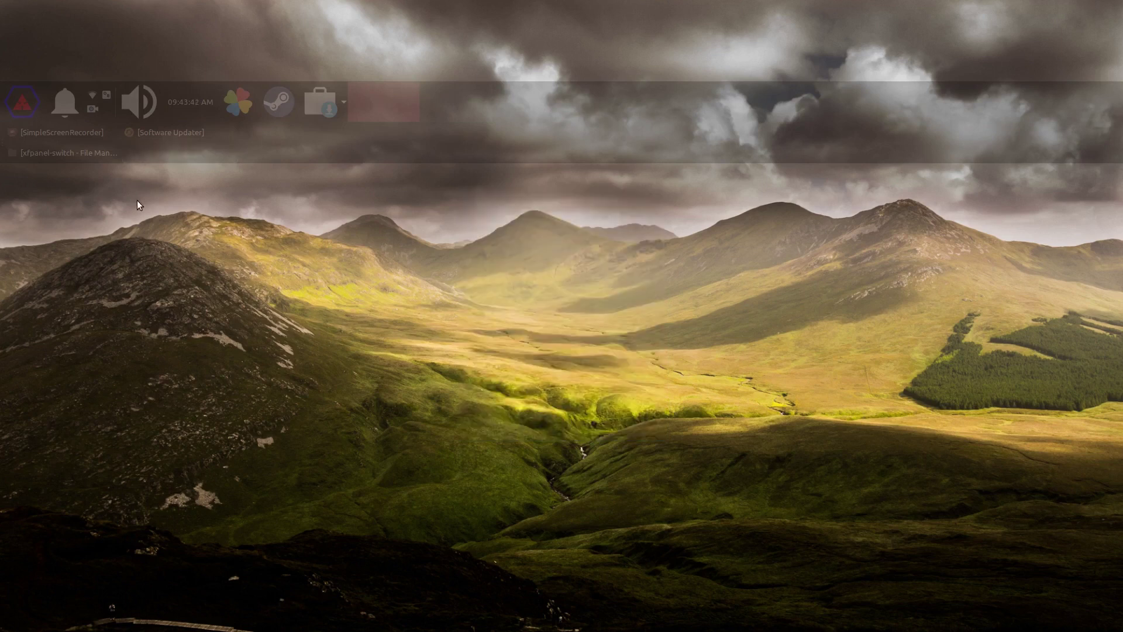
Select the five wallpaper images in ADATA4's Drauger-OS-Panel-Config folder and paste them into ~/Pictures.
left_click(55, 155)
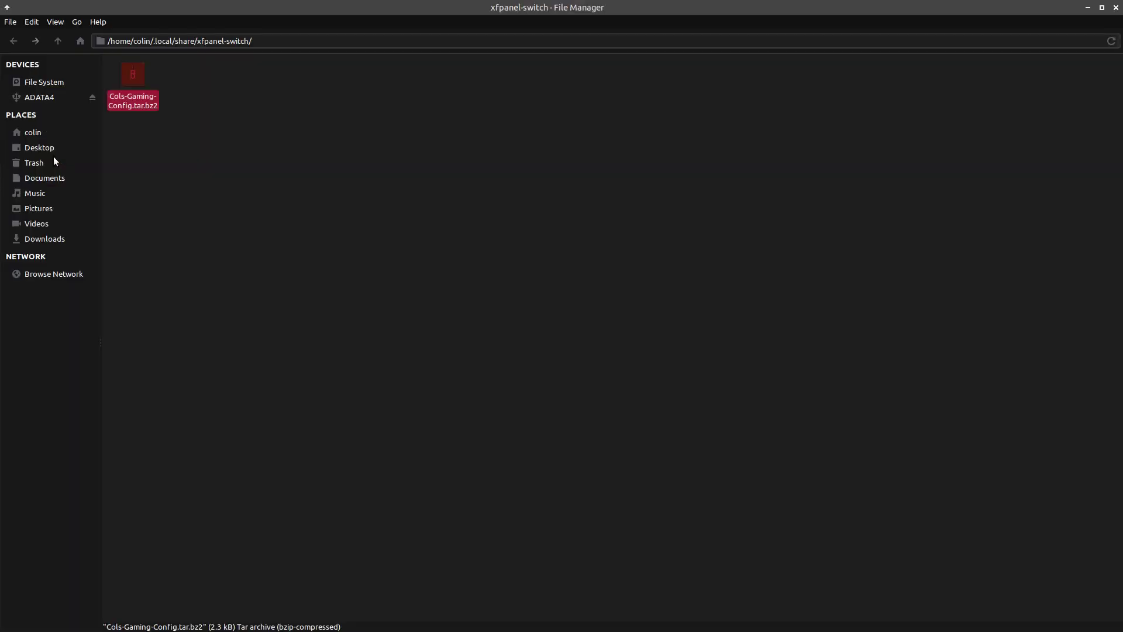
left_click(31, 98)
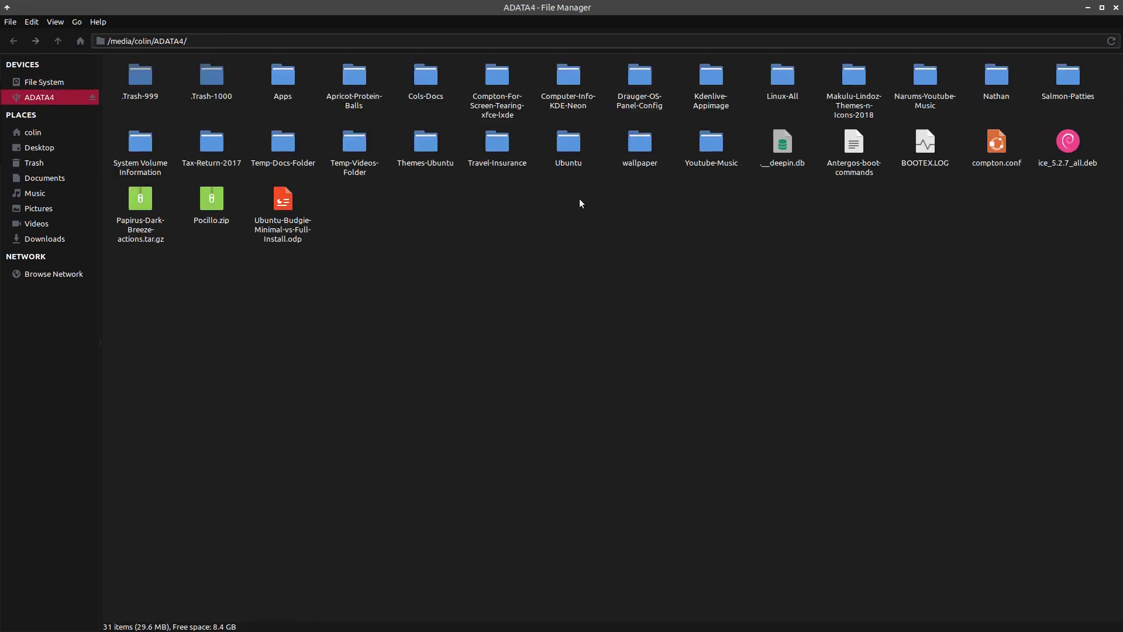
double_click(639, 83)
left_click_drag(209, 132, 545, 66)
right_click(499, 75)
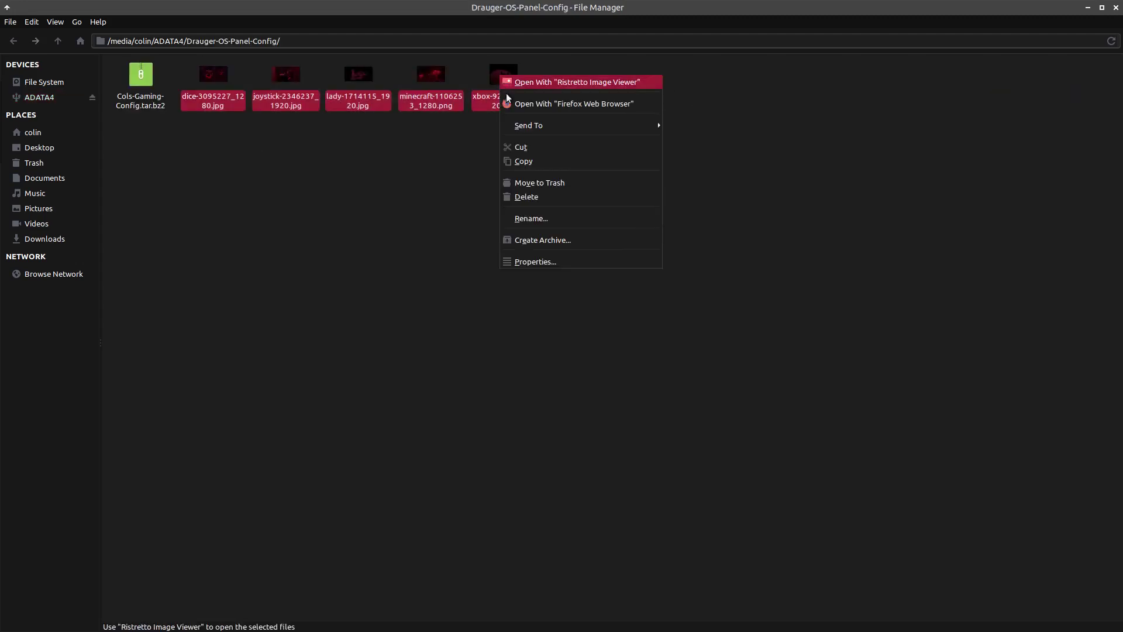
left_click(523, 163)
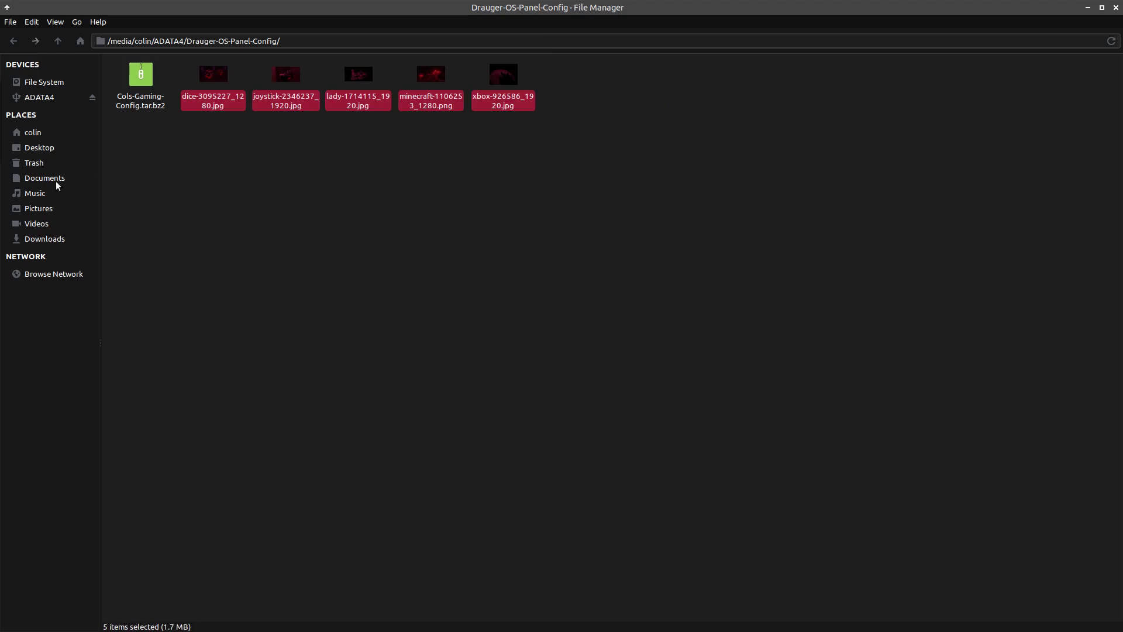
left_click(41, 208)
right_click(407, 174)
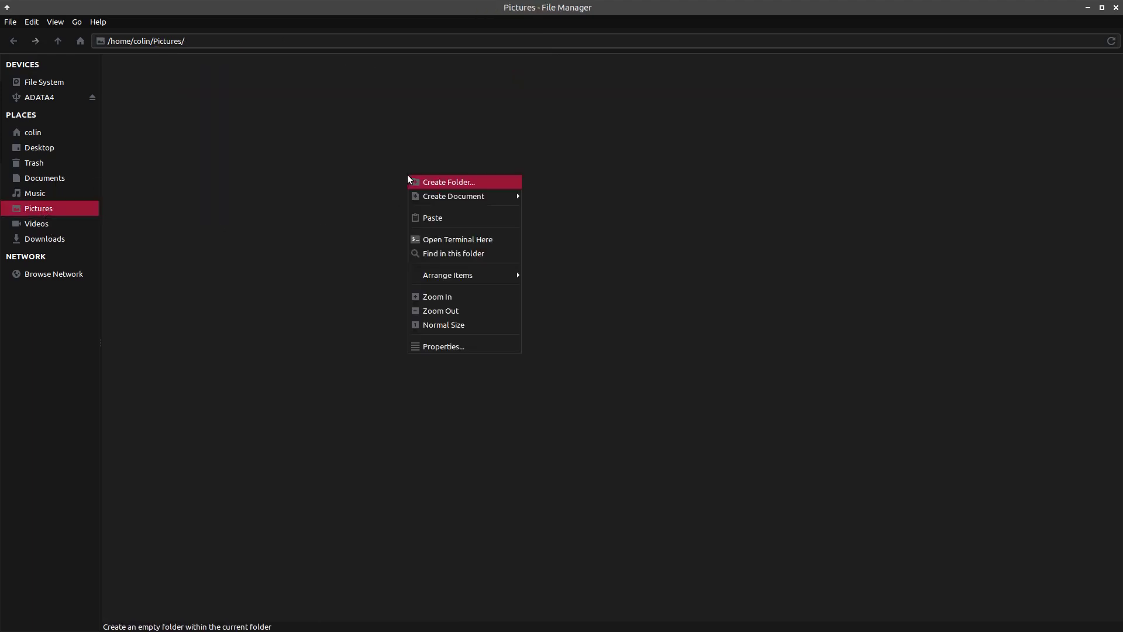
left_click(438, 218)
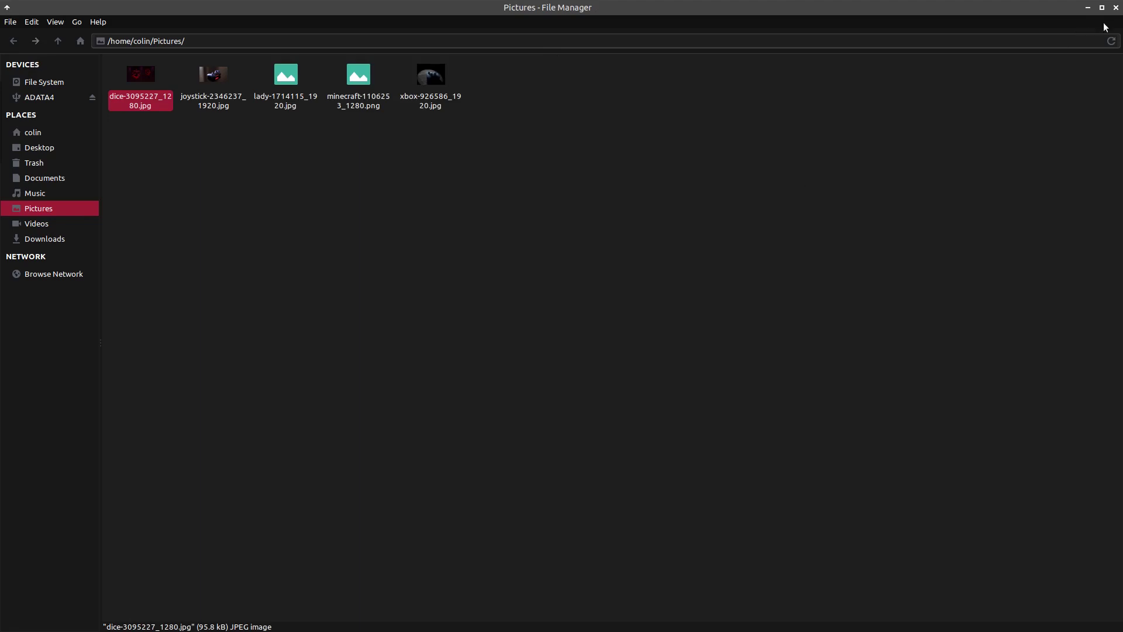
Open a terminal, change into ~/Pictures and list its files.
left_click(1115, 7)
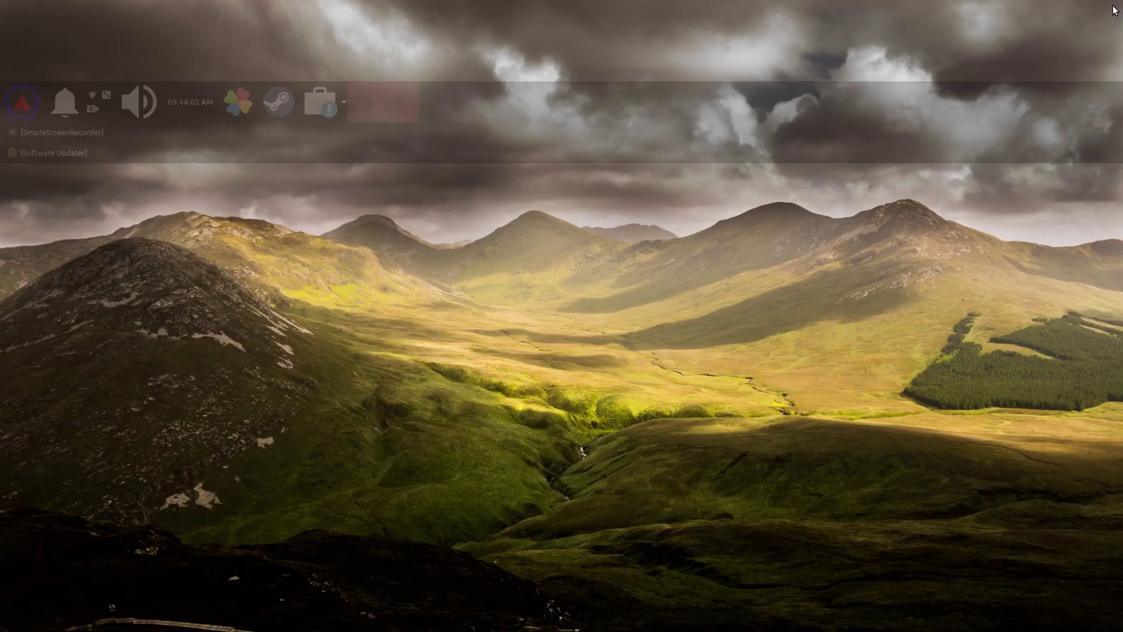
left_click(27, 105)
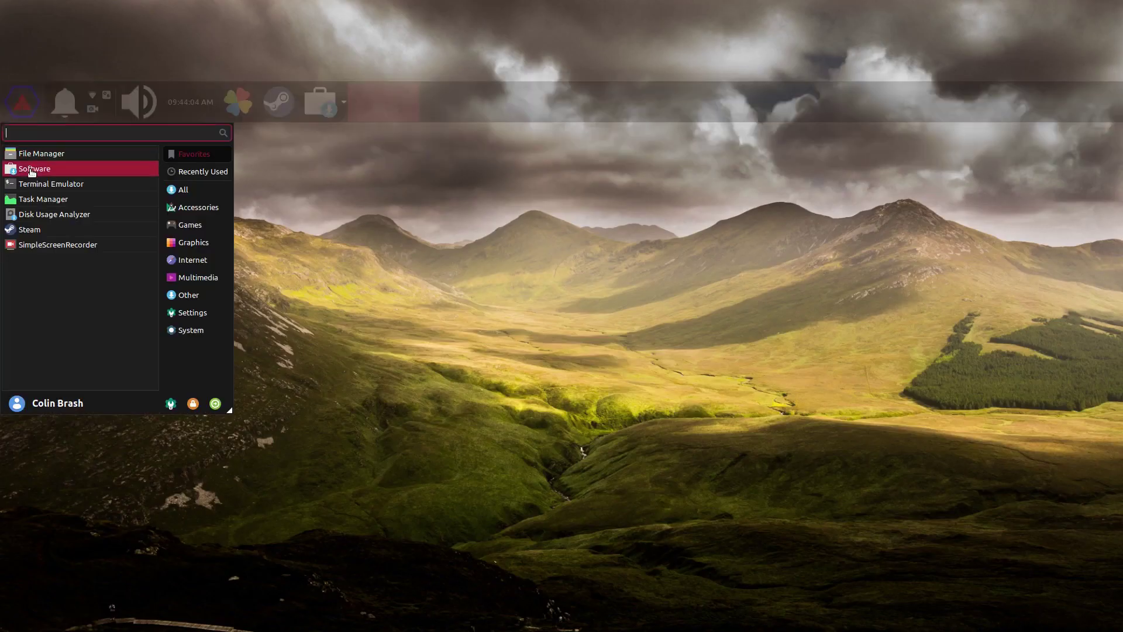
left_click(43, 186)
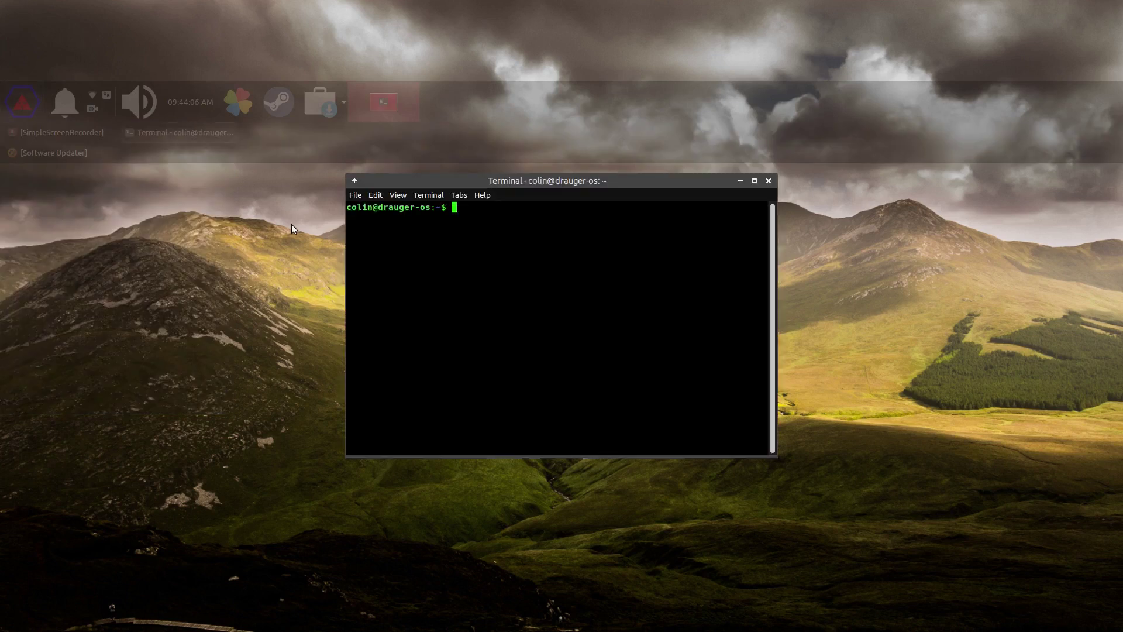
type("cd Pic")
key("Tab")
key("Return")
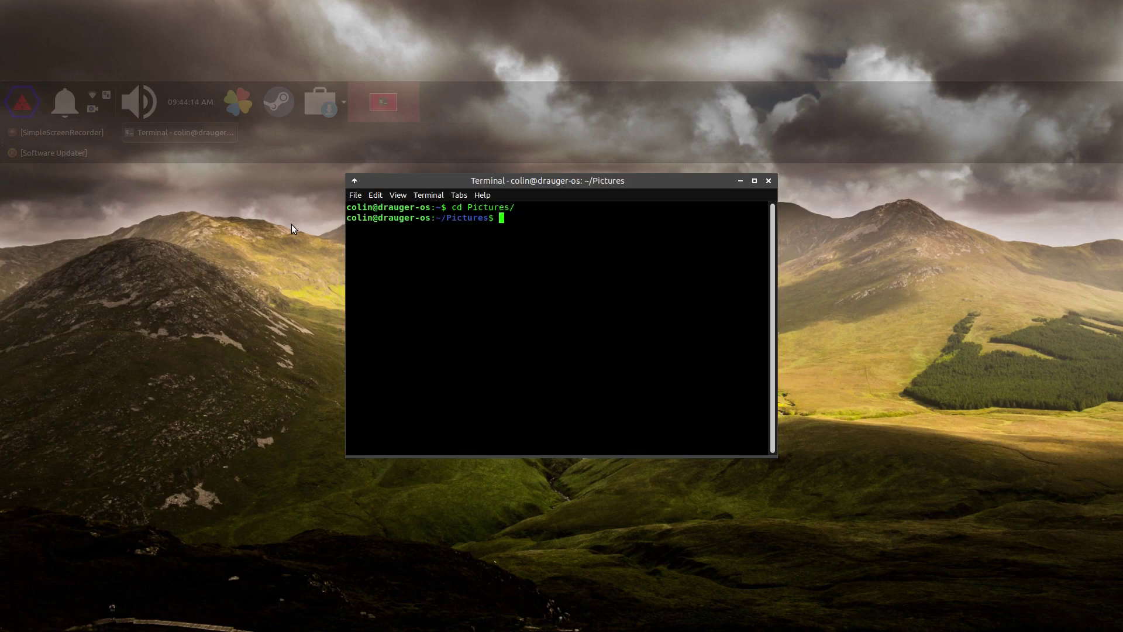
type("ls")
key("Return")
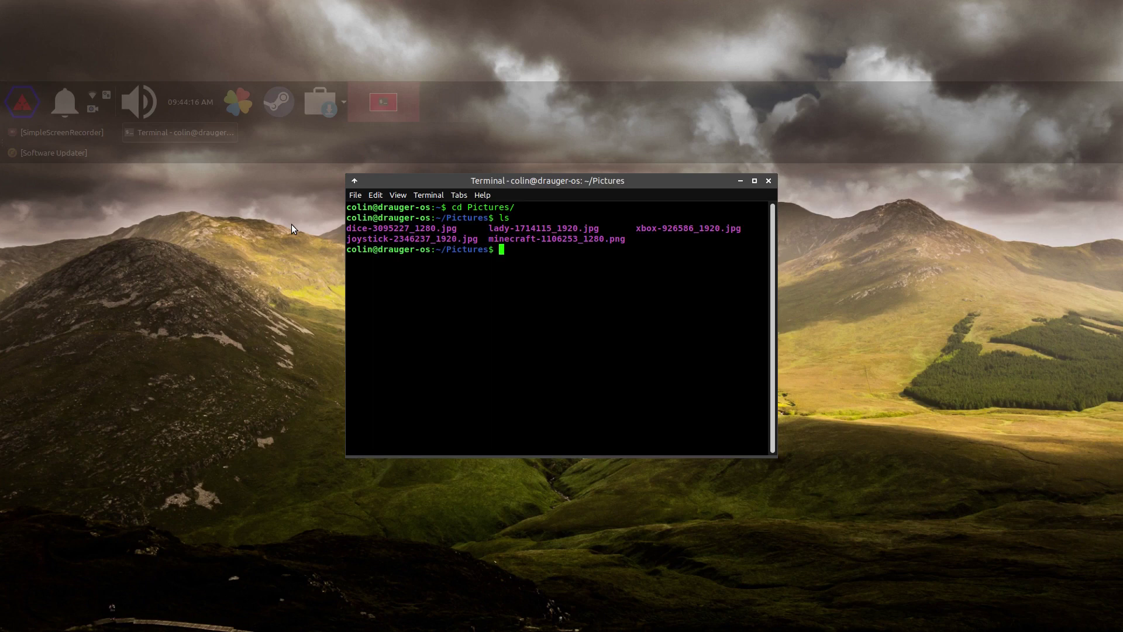
Run sudo cp *jpg /usr/share/backgrounds/ and authenticate with the administrator password.
type("sudo cp")
type("*jpg /usr/sha")
key("Tab")
type("back")
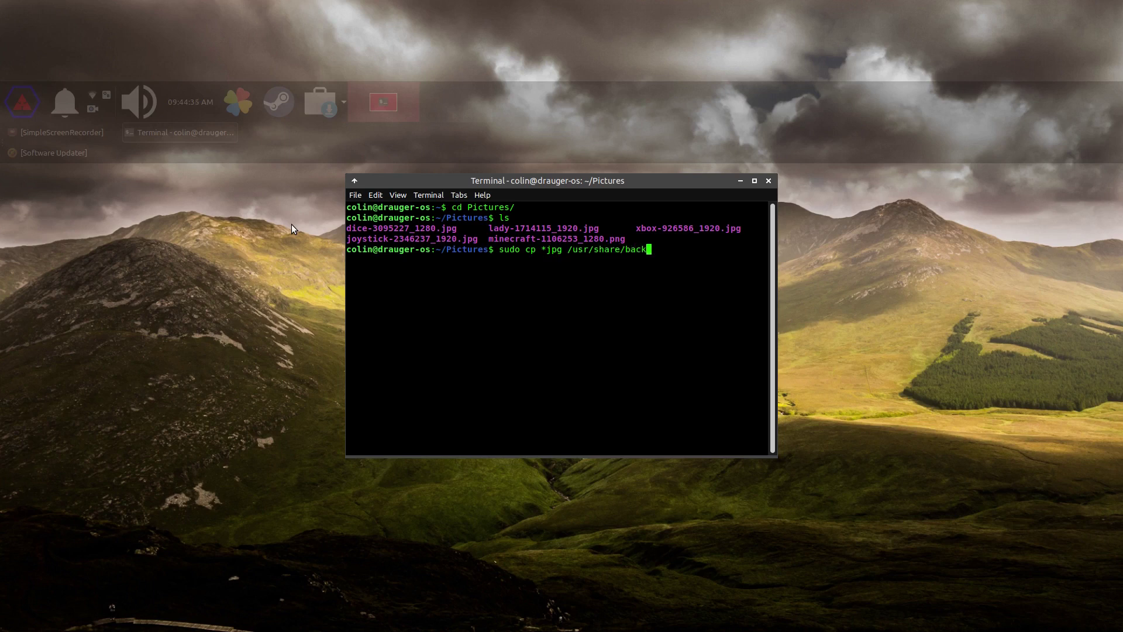
key("Tab")
key("Return")
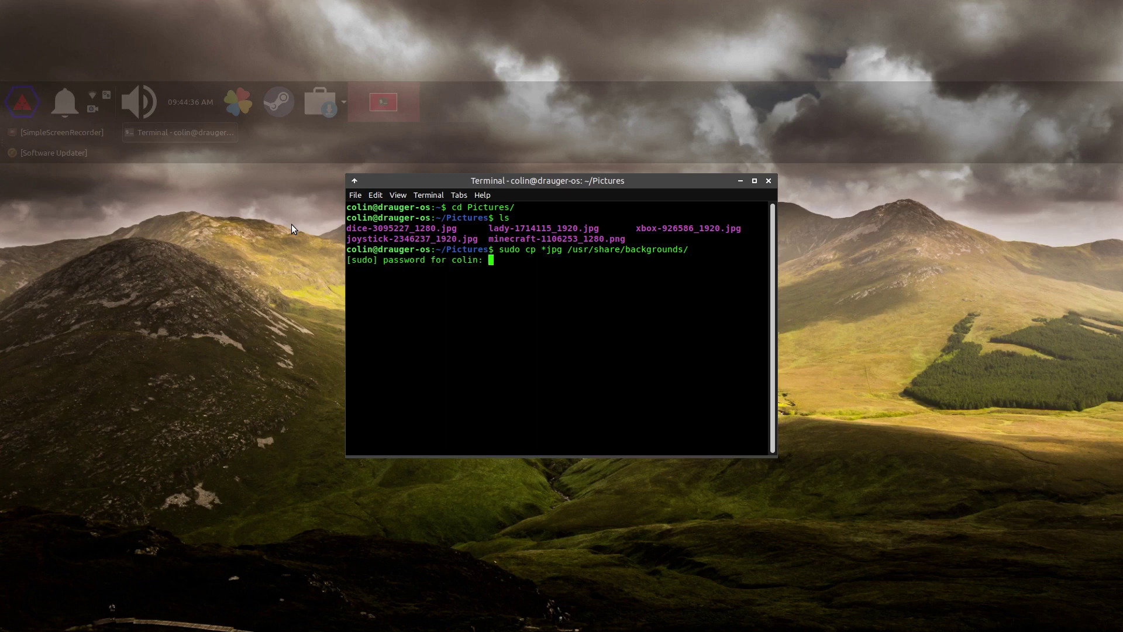
key("Return")
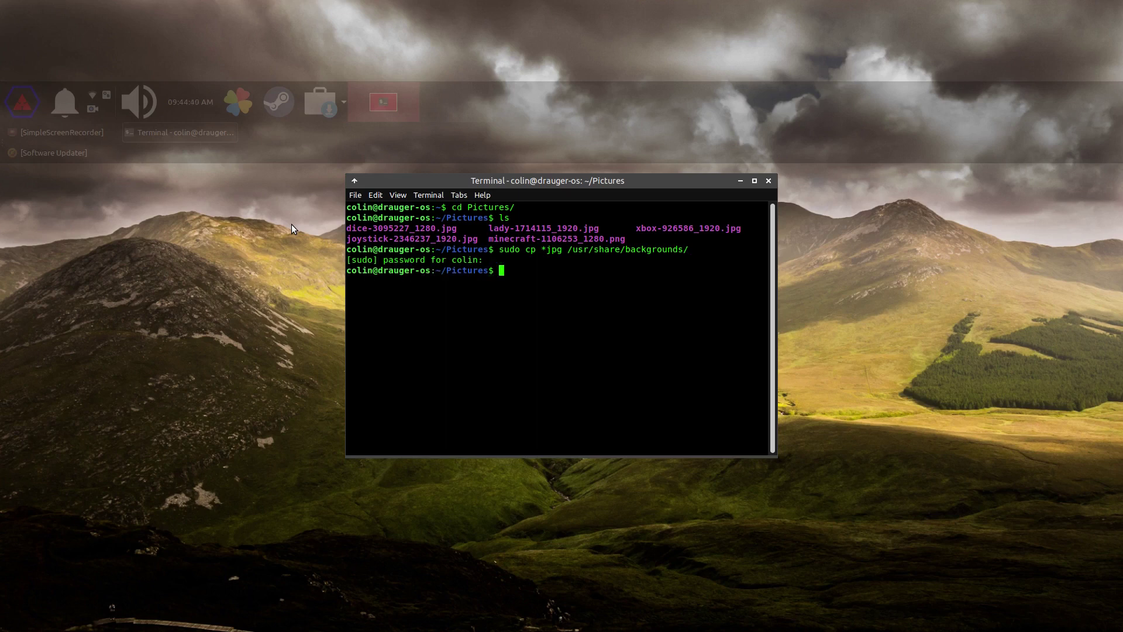
Launch Xfce Panel Switch via a 'swi' menu search and apply the Cols-Gaming-Config layout.
left_click(769, 184)
left_click(28, 91)
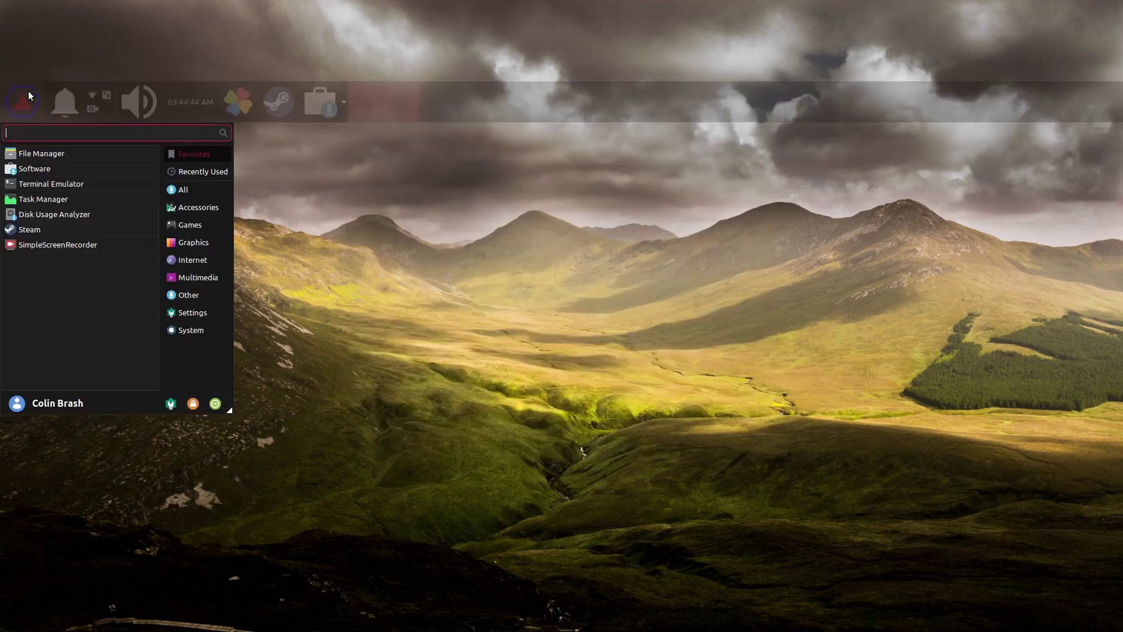
type("swi")
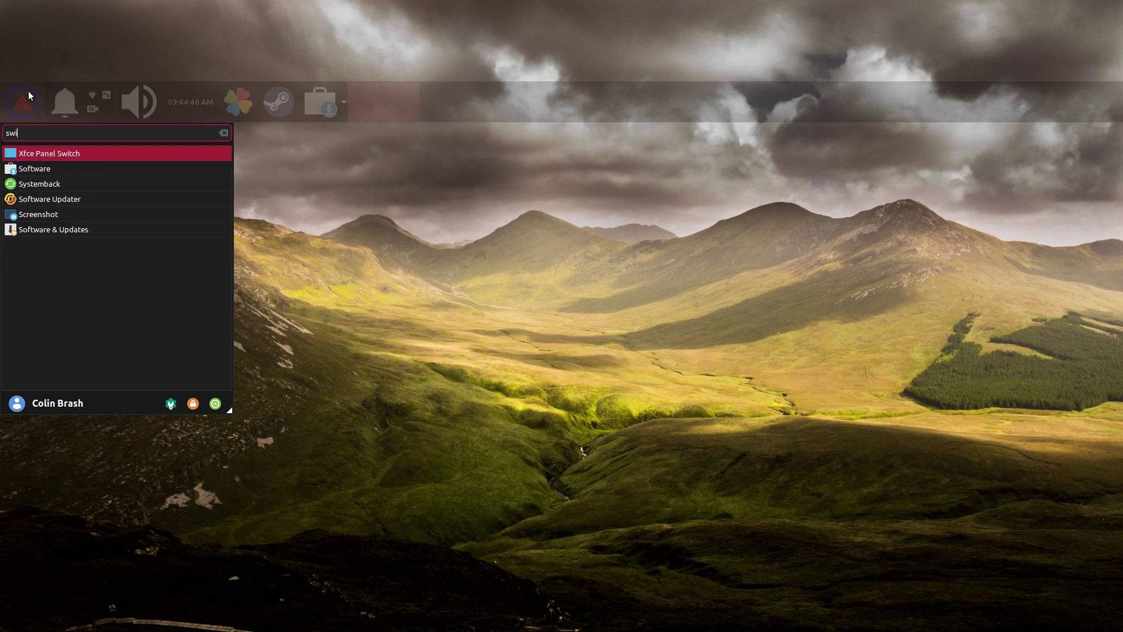
key("Return")
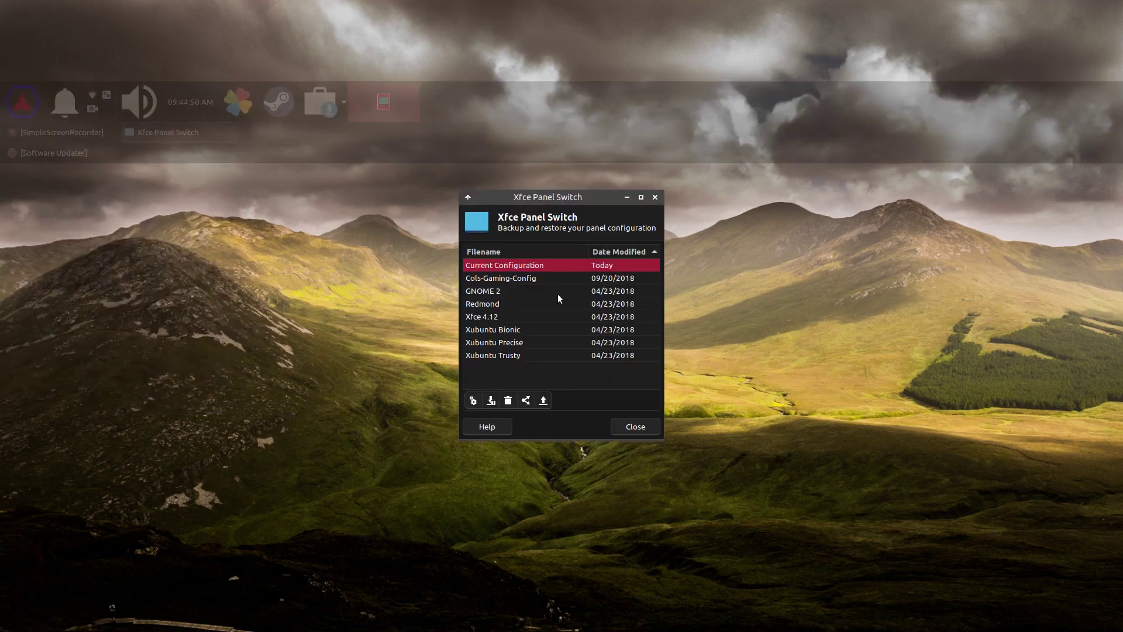
left_click(500, 280)
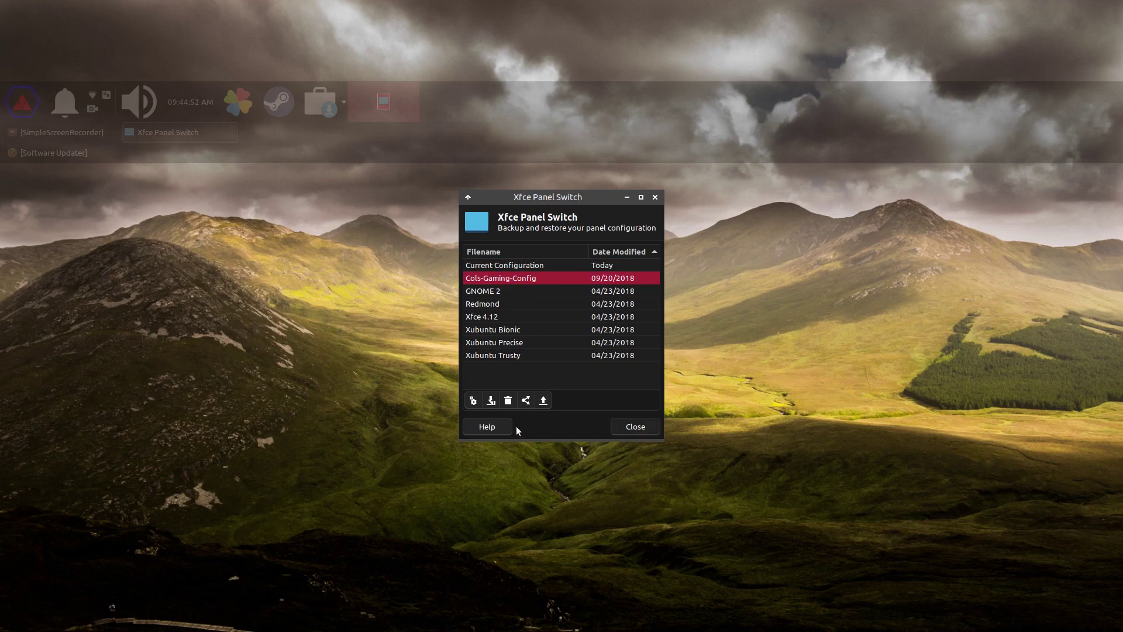
left_click(471, 401)
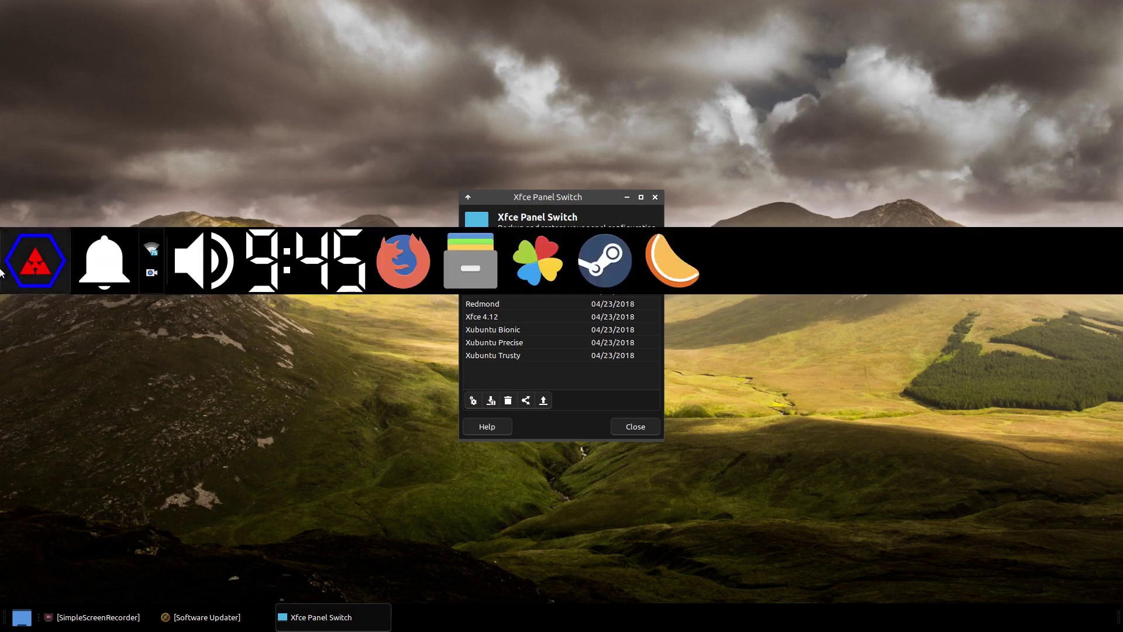
Open Desktop settings via a 'desk' menu search, pick the red dice background, and close it.
left_click(630, 427)
right_click(401, 156)
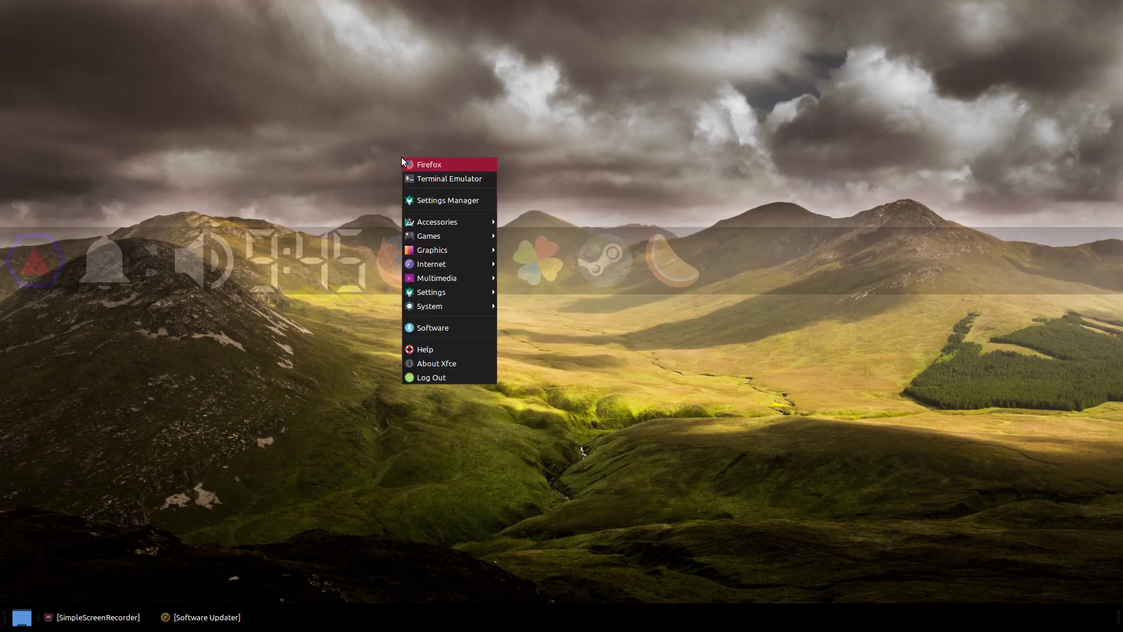
left_click(314, 415)
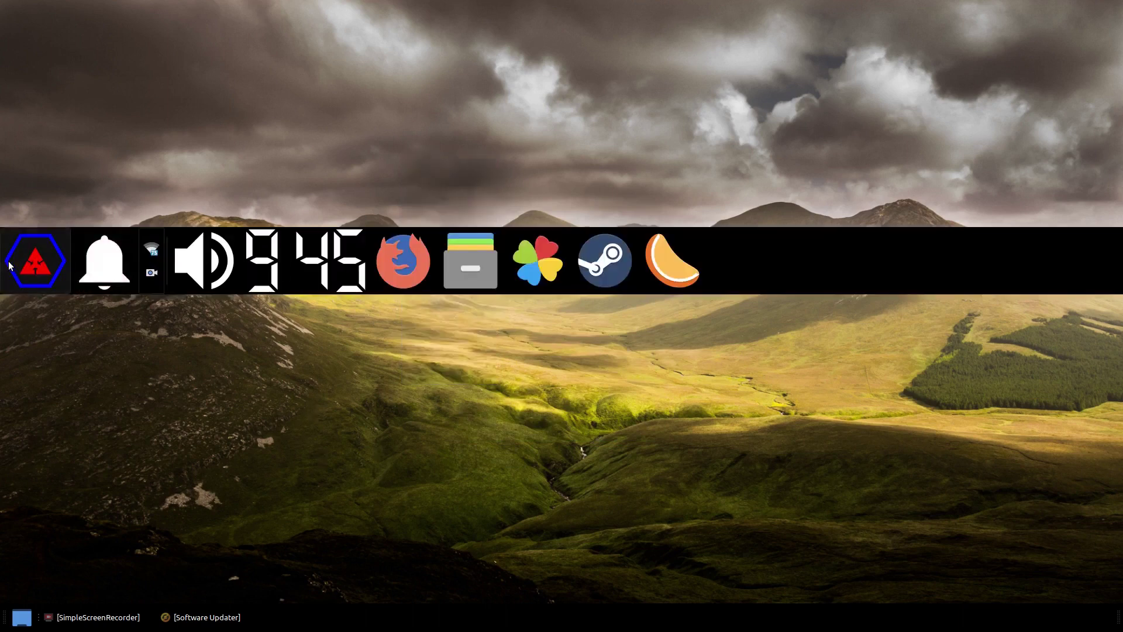
left_click(12, 265)
type("desk")
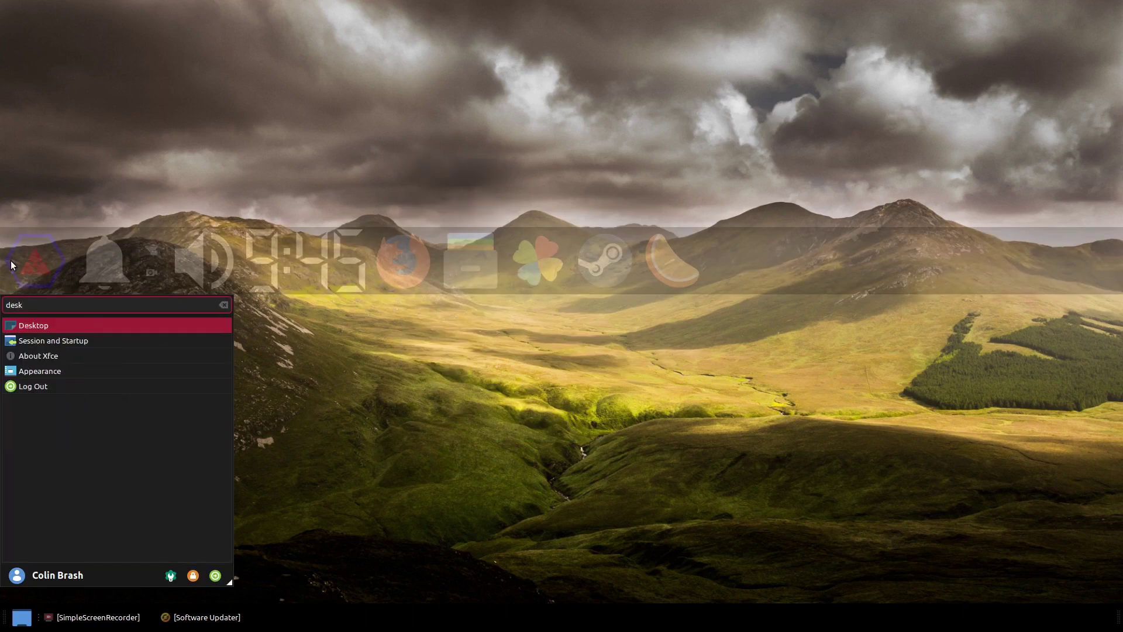
key("Return")
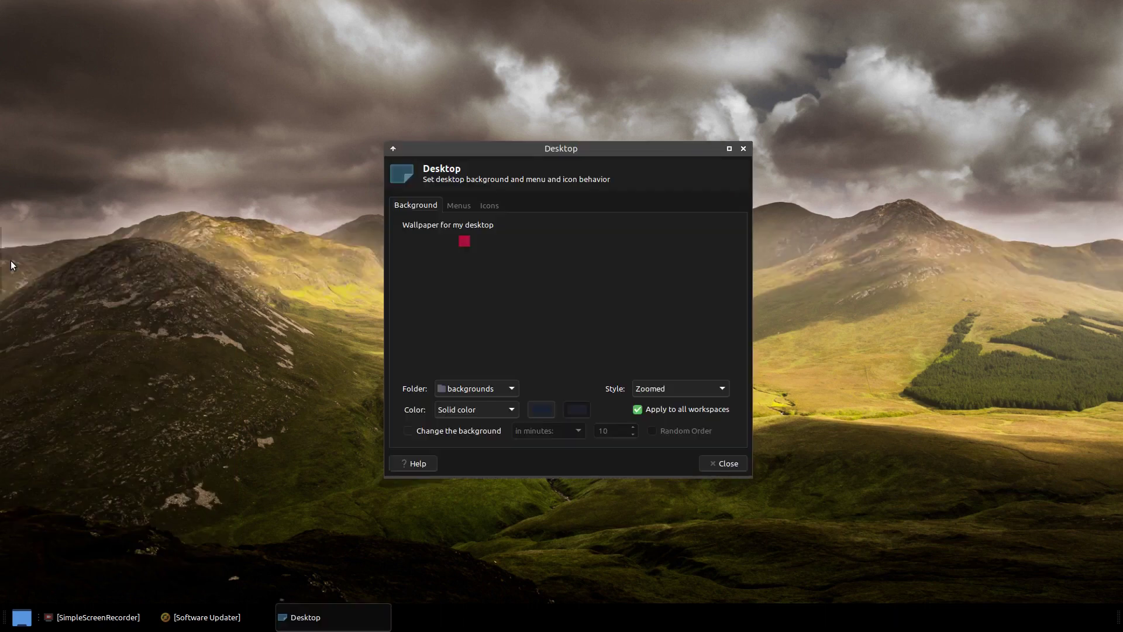
left_click(462, 264)
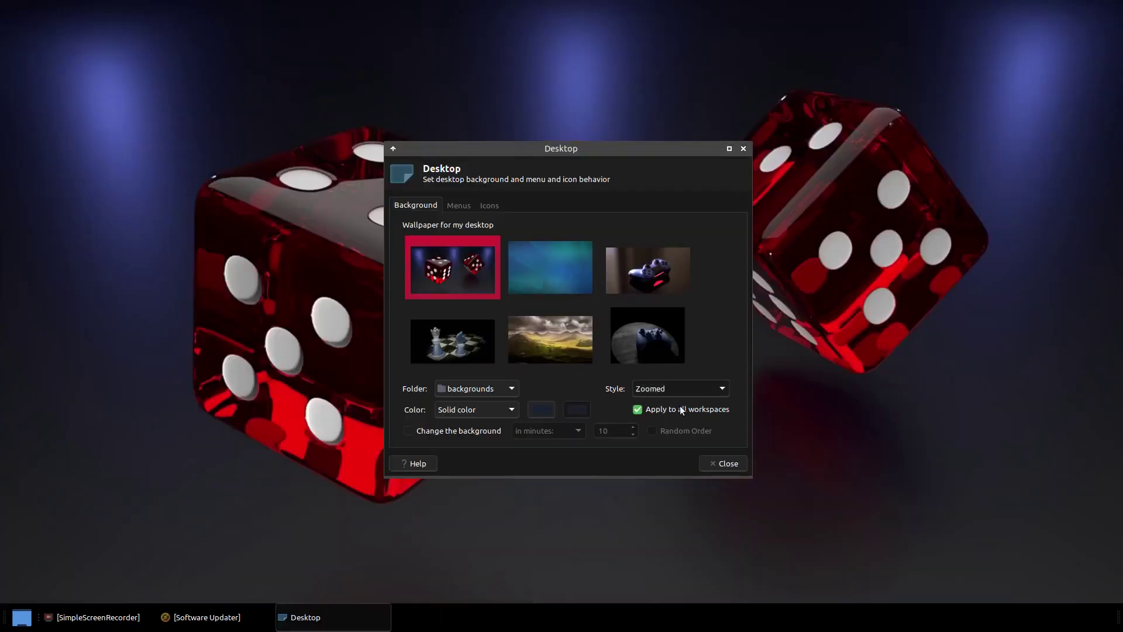
left_click(734, 469)
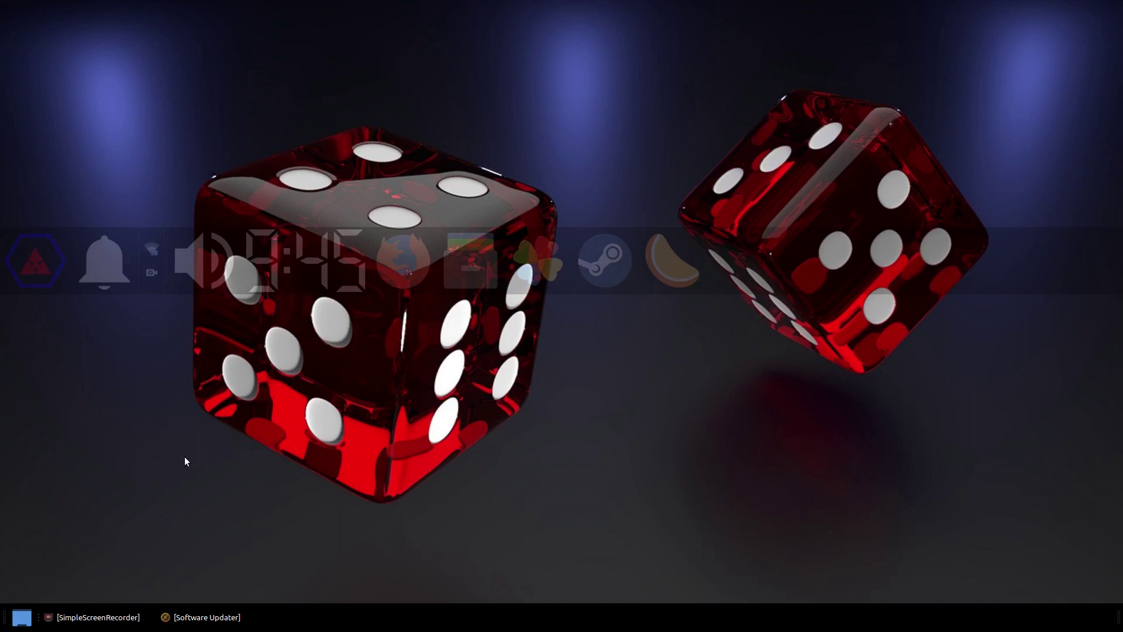
Close the Software Updater prompt offering 77.9 MB of updates without installing them.
left_click(188, 617)
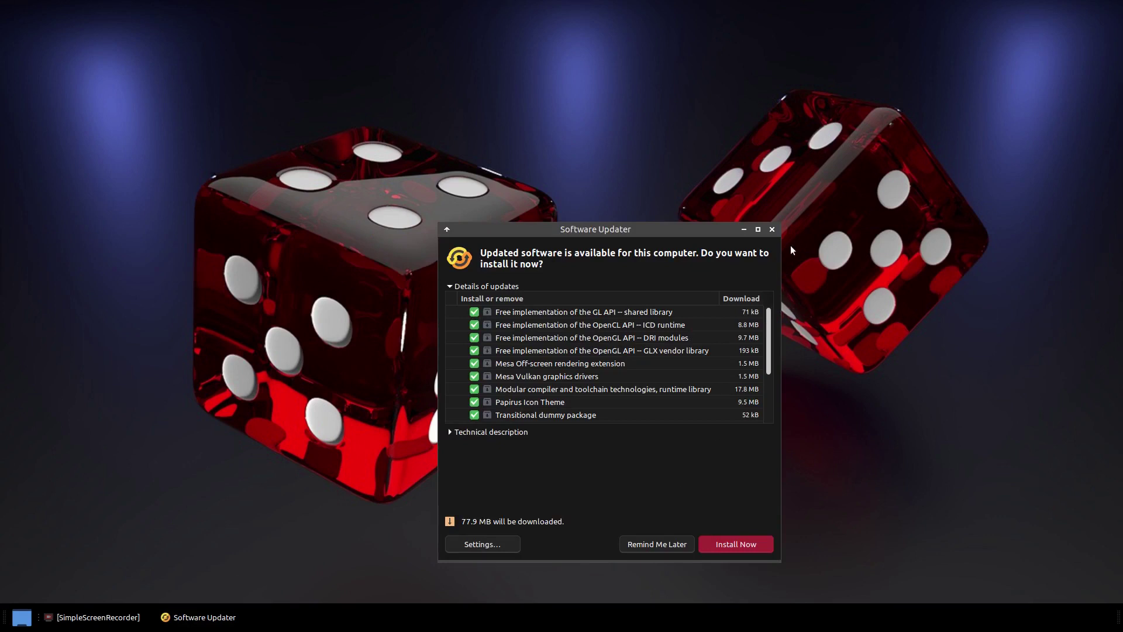
left_click(774, 230)
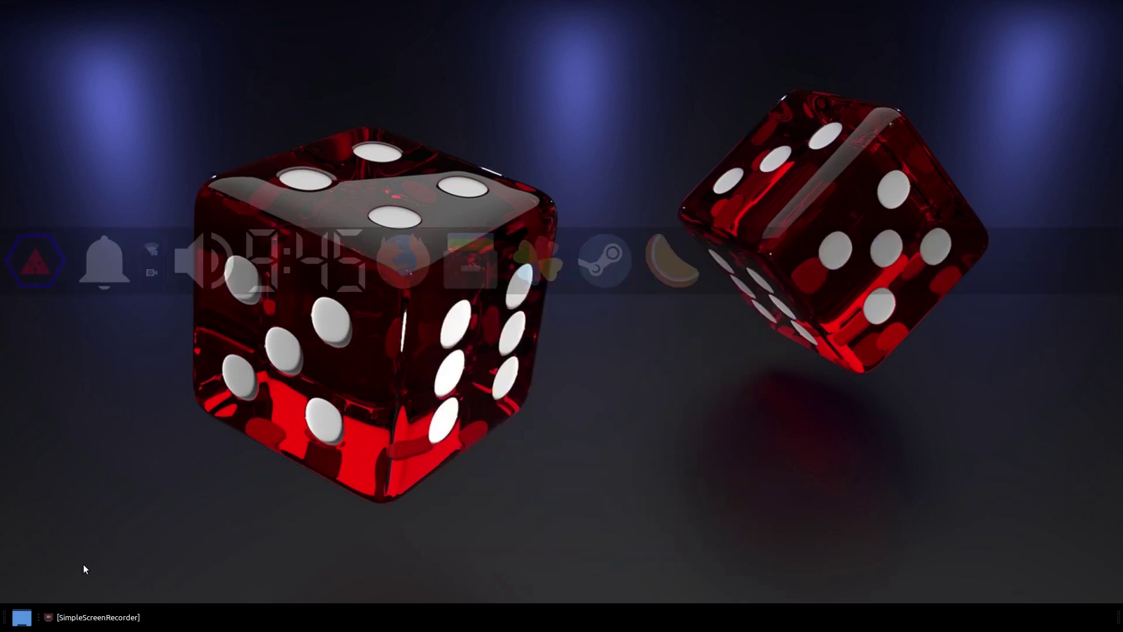